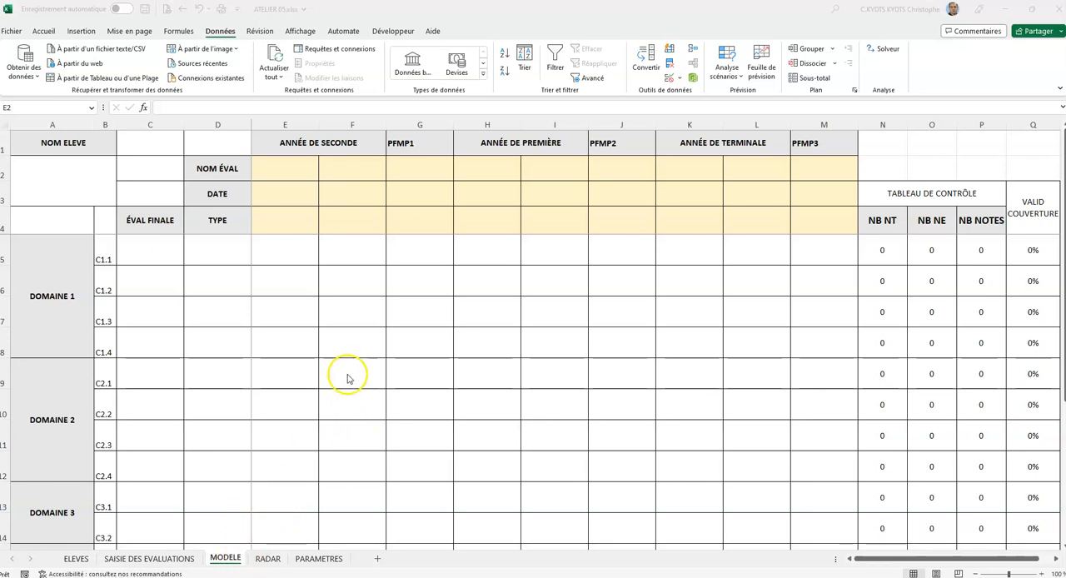
# - Link cell E2 of the MODELE sheet to E2 of SAISIE DES EVALUATIONS and fill the formula through E2:M4
pyautogui.click(284, 168)
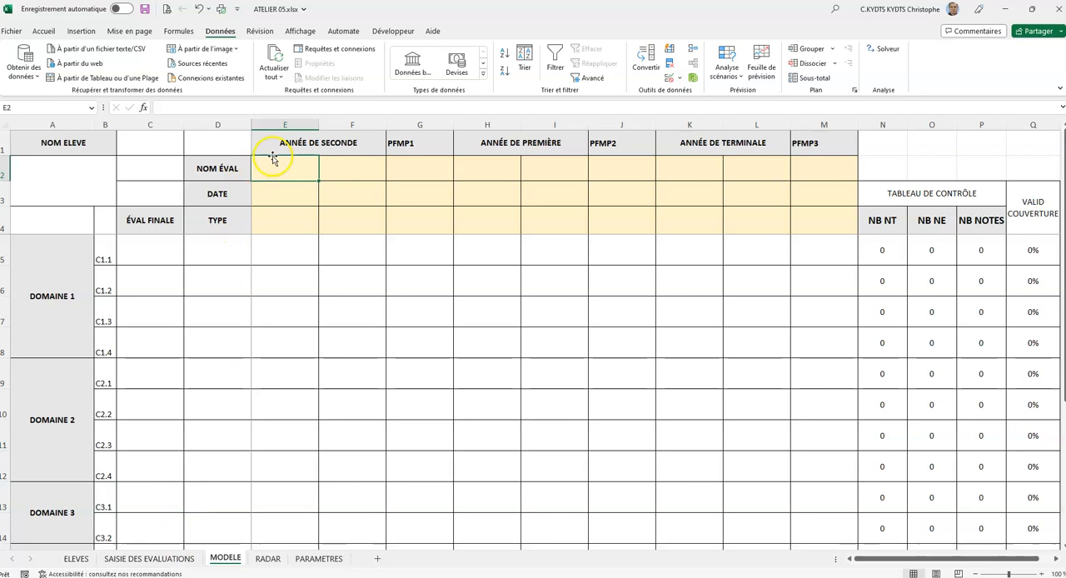
pyautogui.write('+')
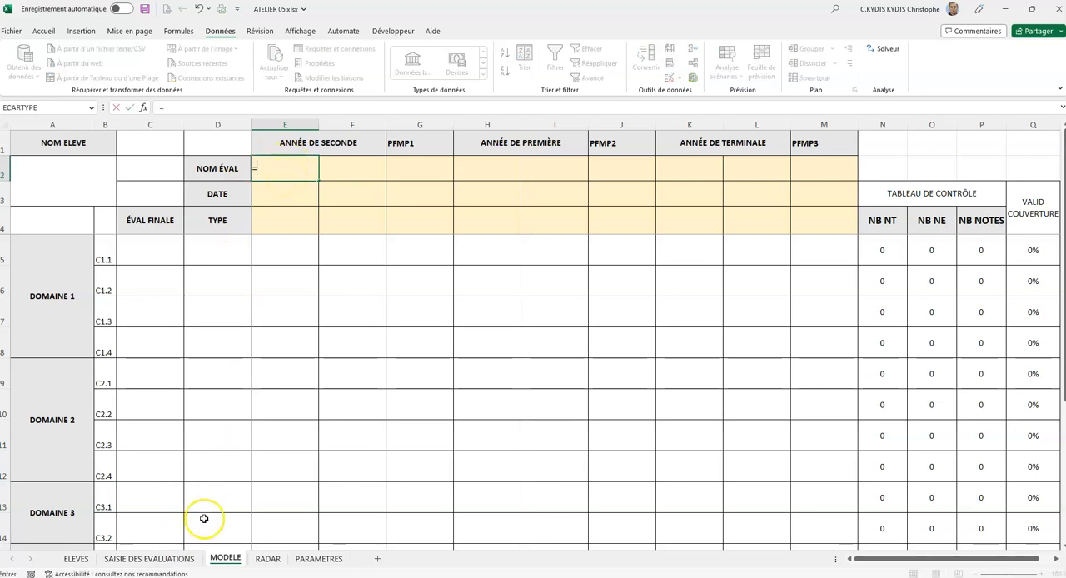
pyautogui.click(175, 558)
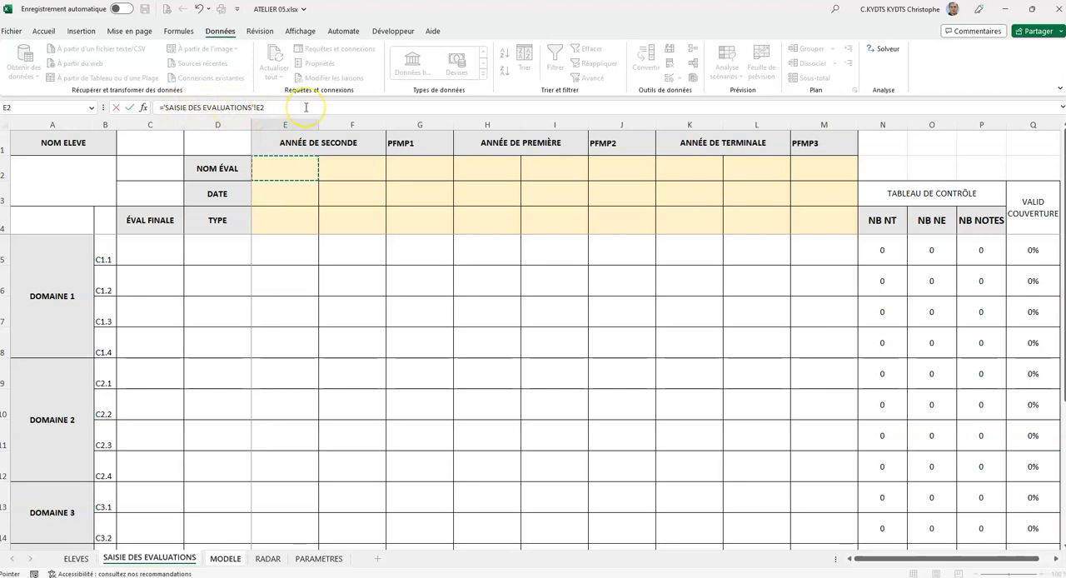
pyautogui.press('Return')
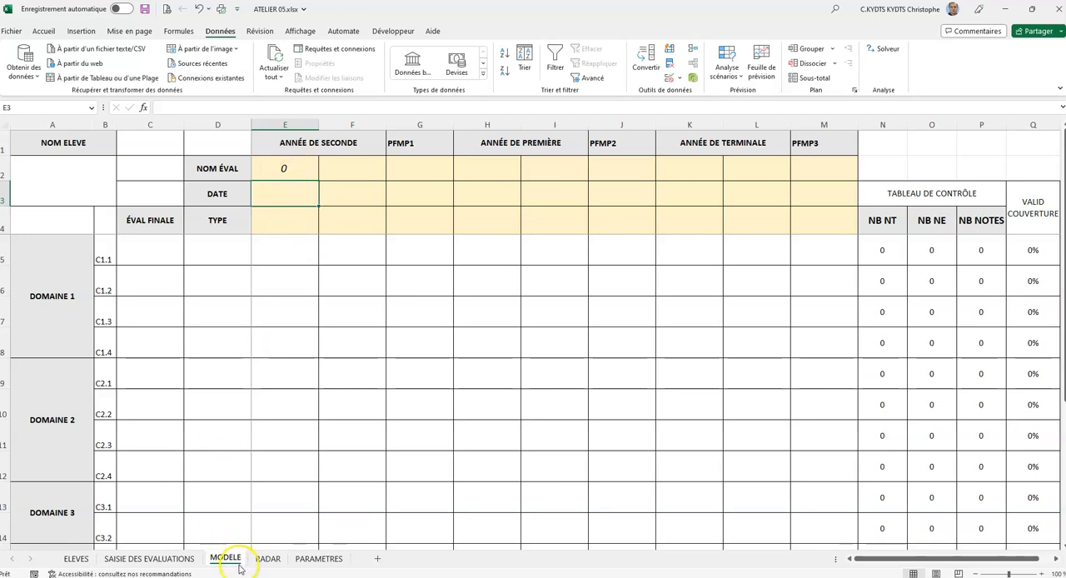
pyautogui.click(301, 165)
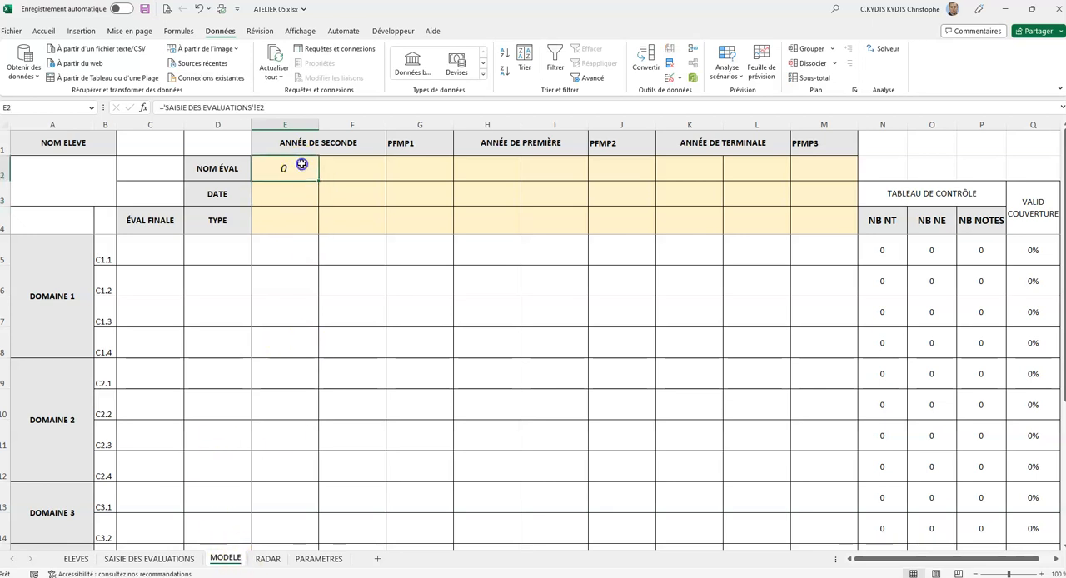
pyautogui.moveTo(317, 181); pyautogui.dragTo(833, 234)
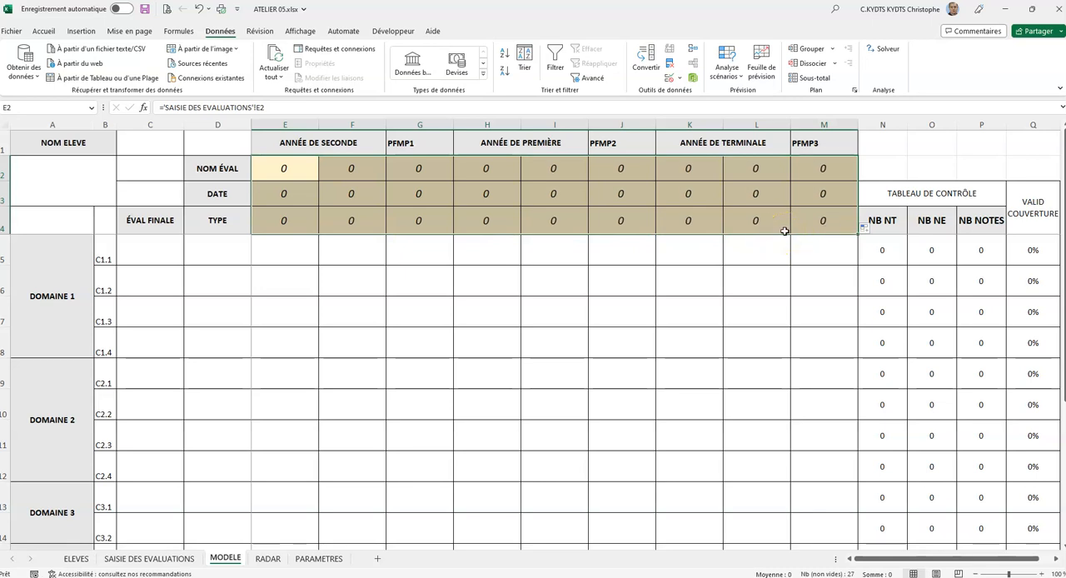
# - Check the link formulas in the MODELE header cells against the source cells on the SAISIE DES EVALUATIONS sheet
pyautogui.click(298, 170)
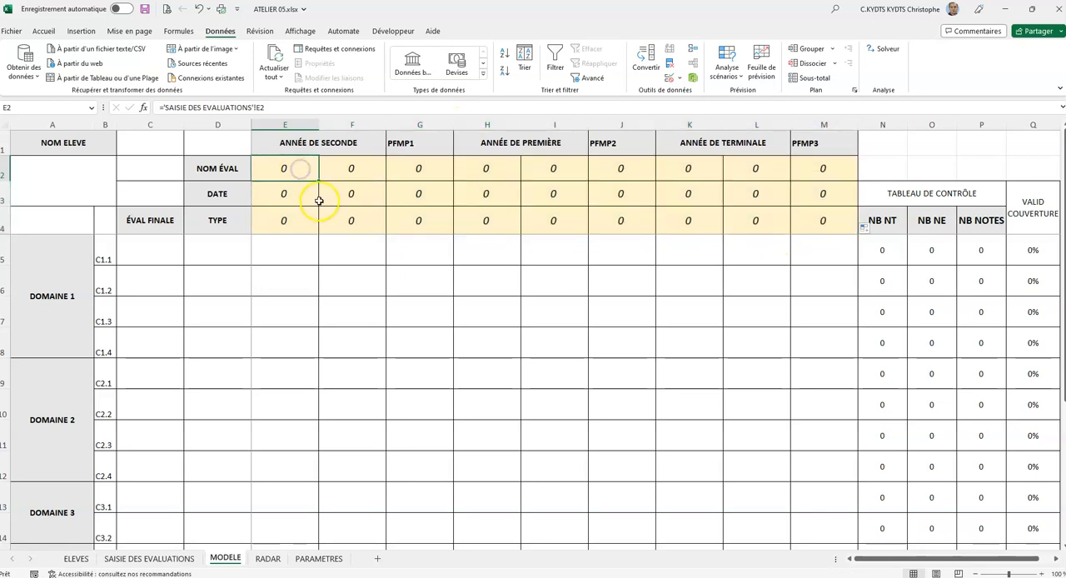
pyautogui.click(297, 194)
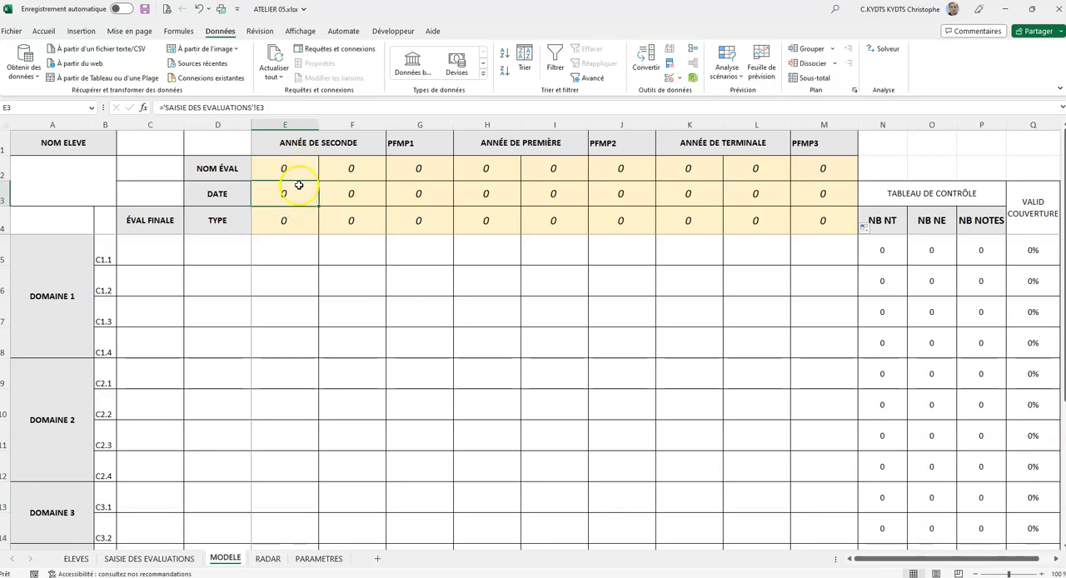
pyautogui.click(302, 167)
pyautogui.click(299, 194)
pyautogui.click(303, 217)
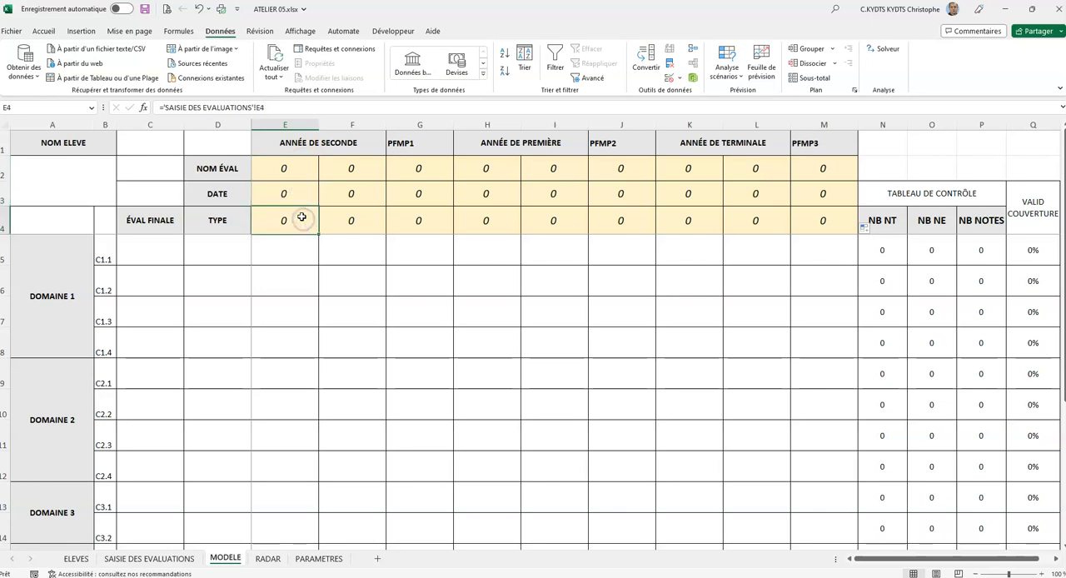
pyautogui.click(339, 169)
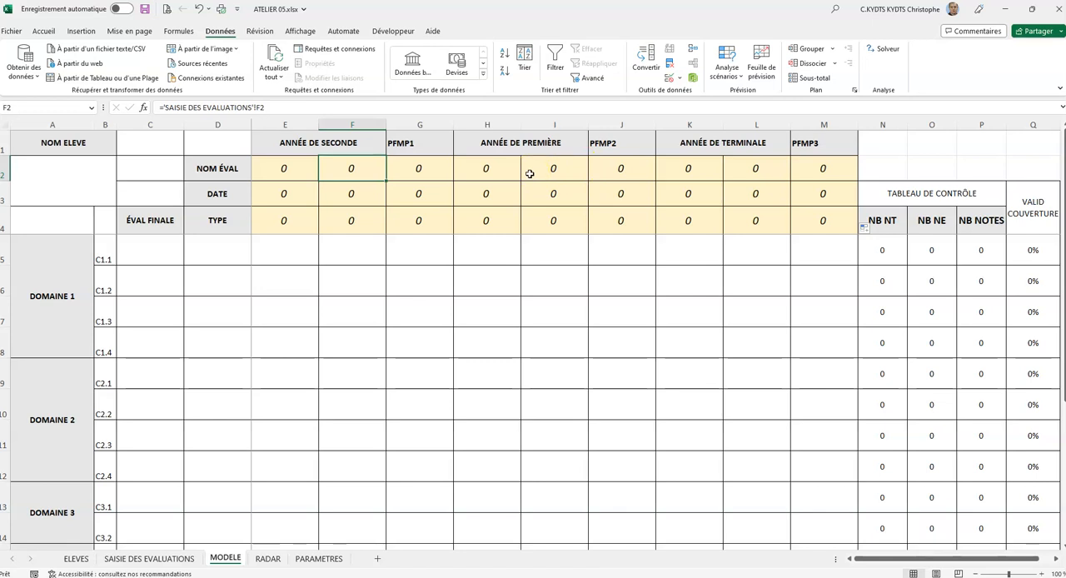
pyautogui.click(279, 165)
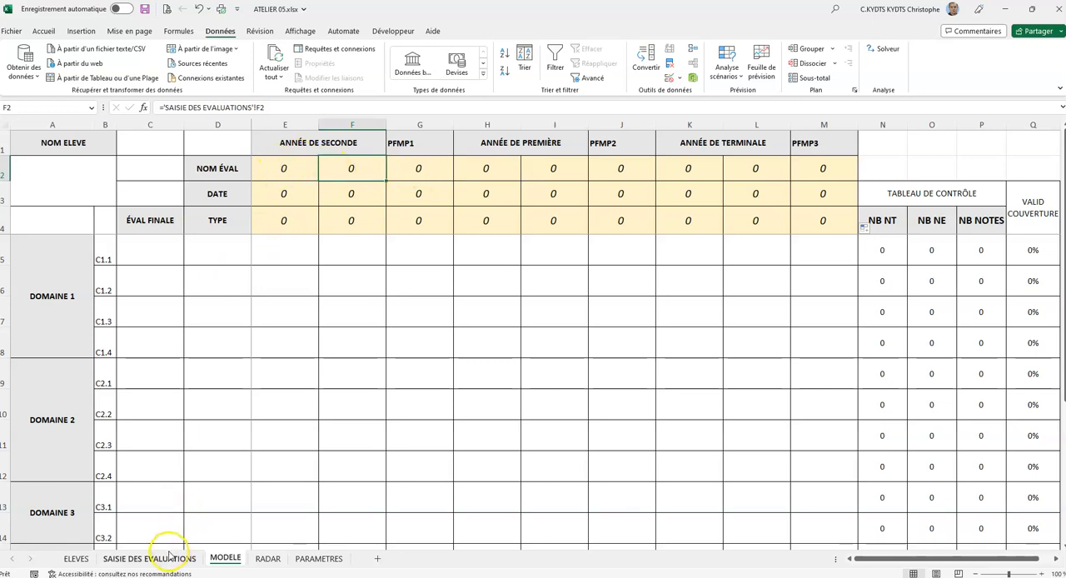
pyautogui.click(167, 558)
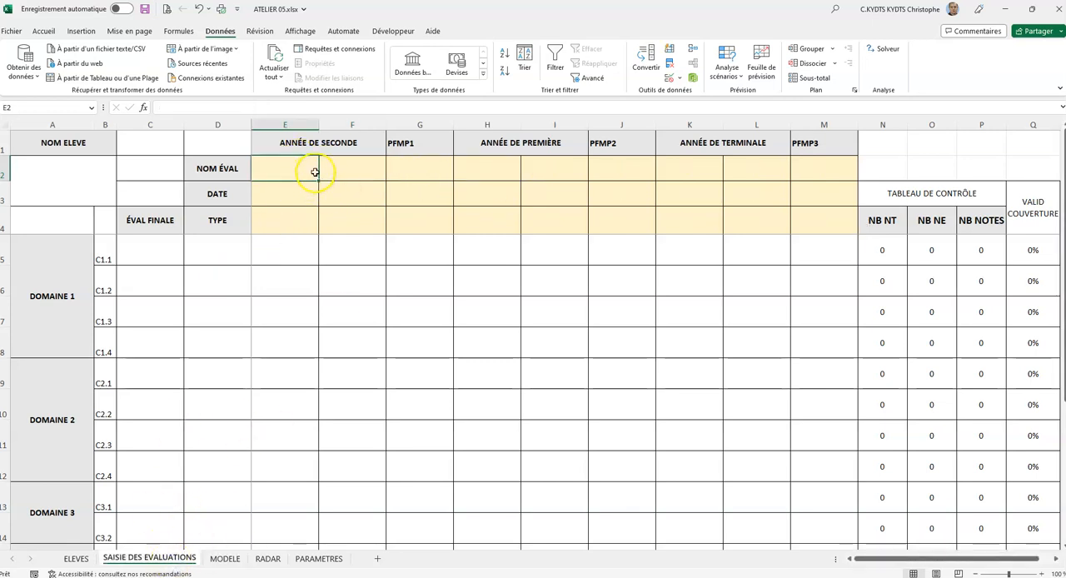
pyautogui.click(227, 558)
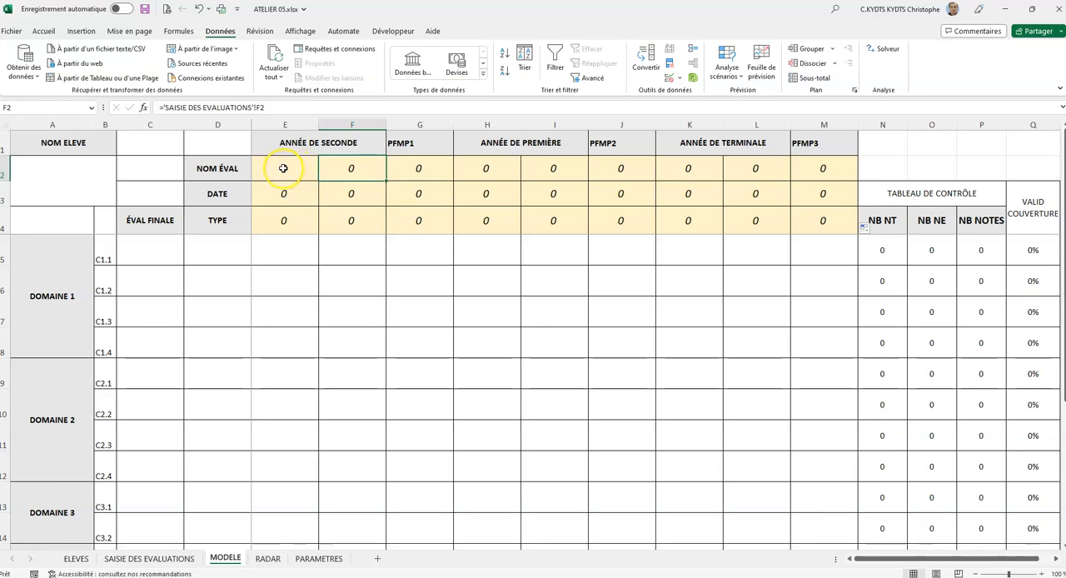
# - Start an "Égal à" conditional formatting rule with the value 0 for cells E2:M4 of the MODELE sheet
pyautogui.moveTo(284, 168); pyautogui.dragTo(803, 205)
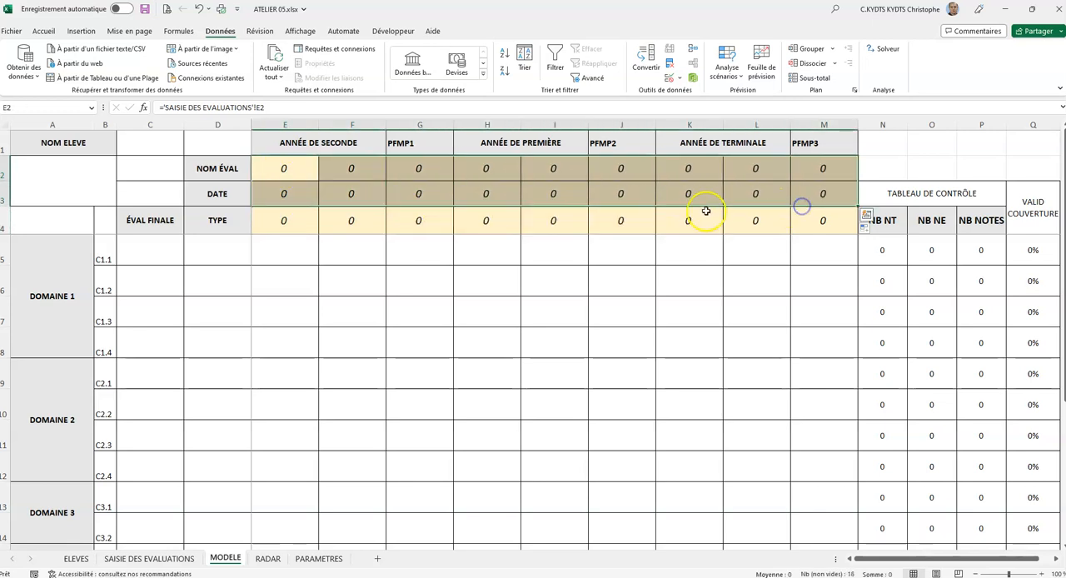
pyautogui.click(333, 198)
pyautogui.moveTo(286, 171); pyautogui.dragTo(833, 221)
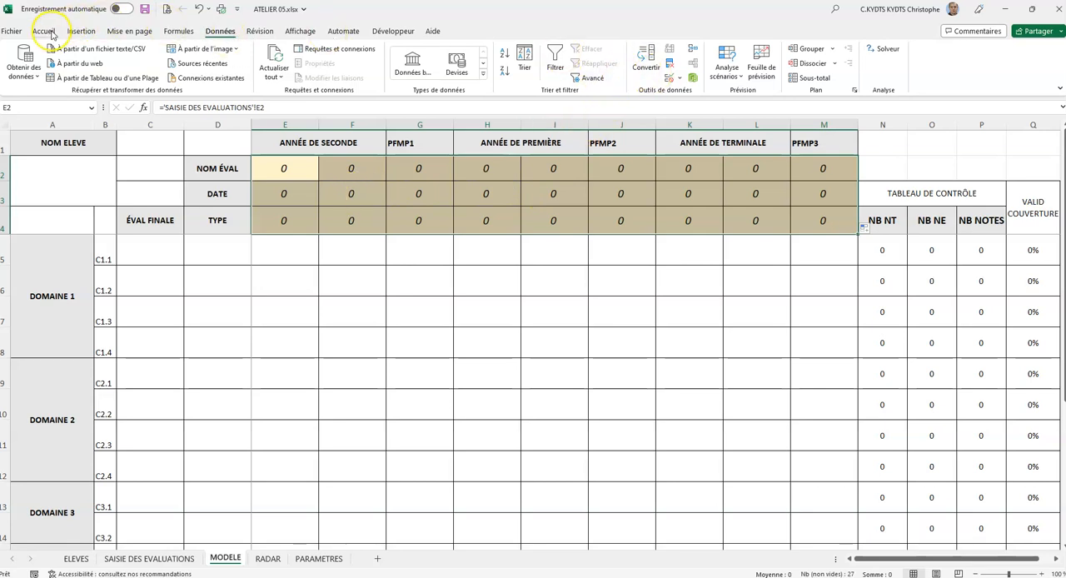
pyautogui.click(44, 31)
pyautogui.click(561, 70)
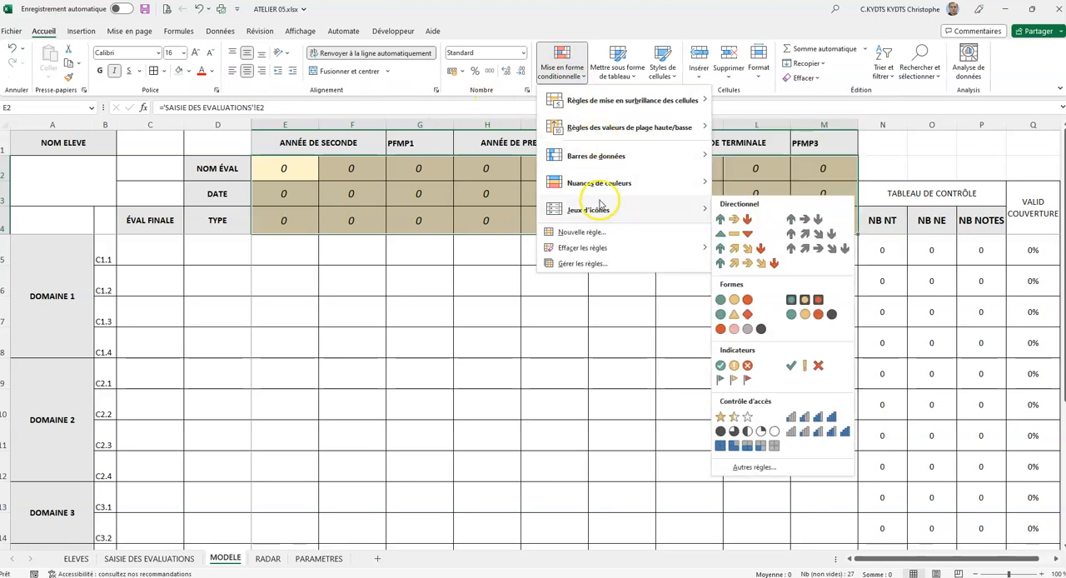
pyautogui.moveTo(708, 101)
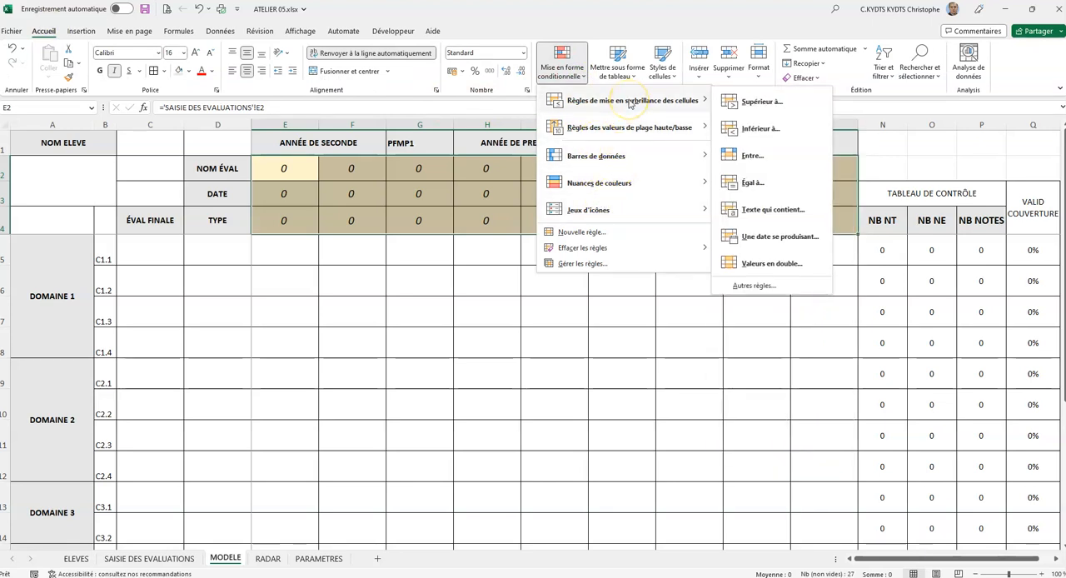
pyautogui.click(754, 189)
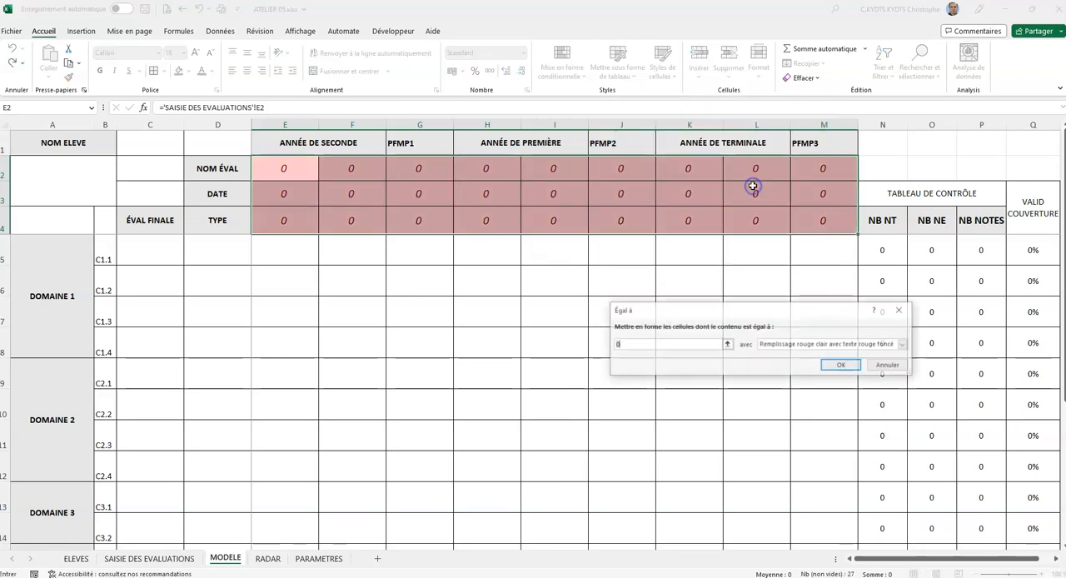
pyautogui.moveTo(707, 310); pyautogui.dragTo(435, 212)
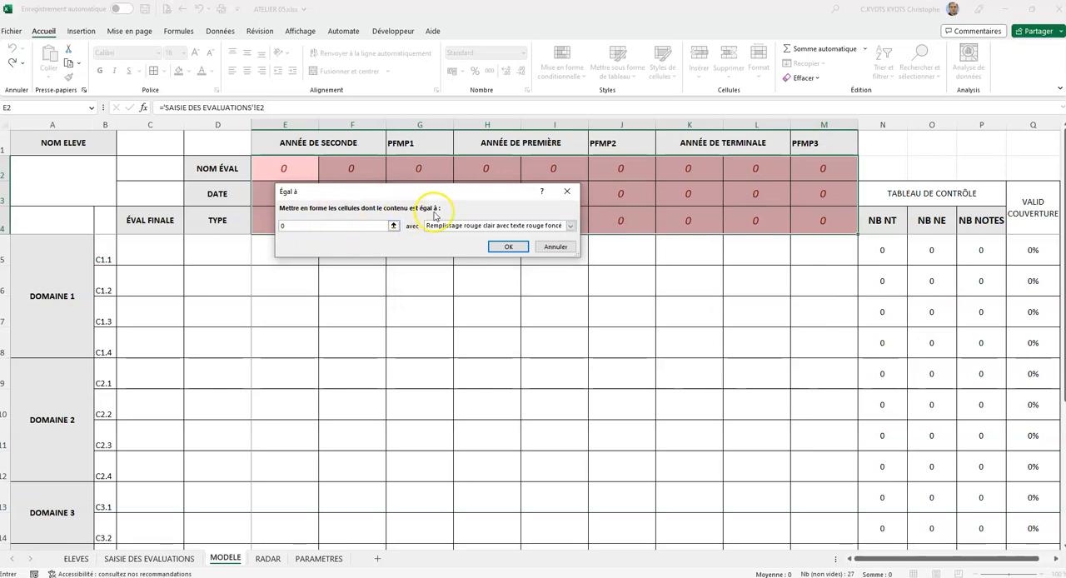
# - Give the rule a custom format with orange font and the same orange fill, and apply it to the header cells
pyautogui.click(572, 226)
pyautogui.click(481, 280)
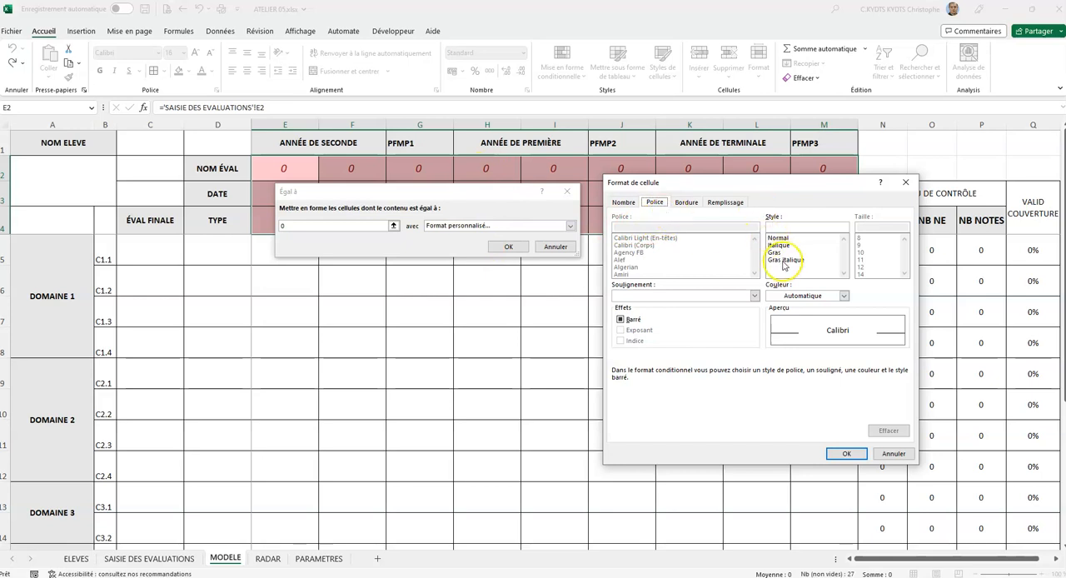
pyautogui.click(821, 295)
pyautogui.click(821, 341)
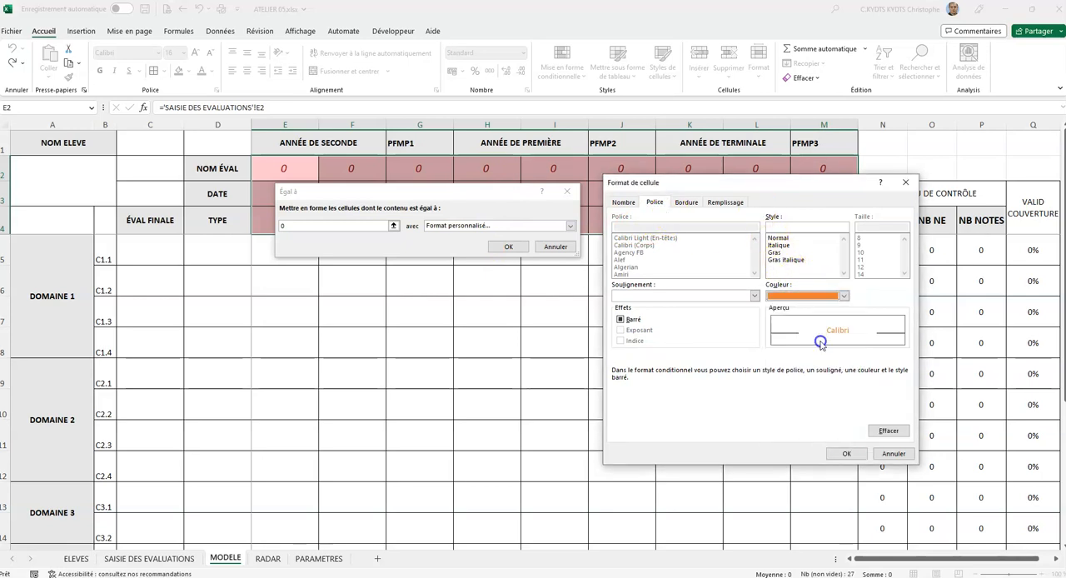
pyautogui.click(725, 203)
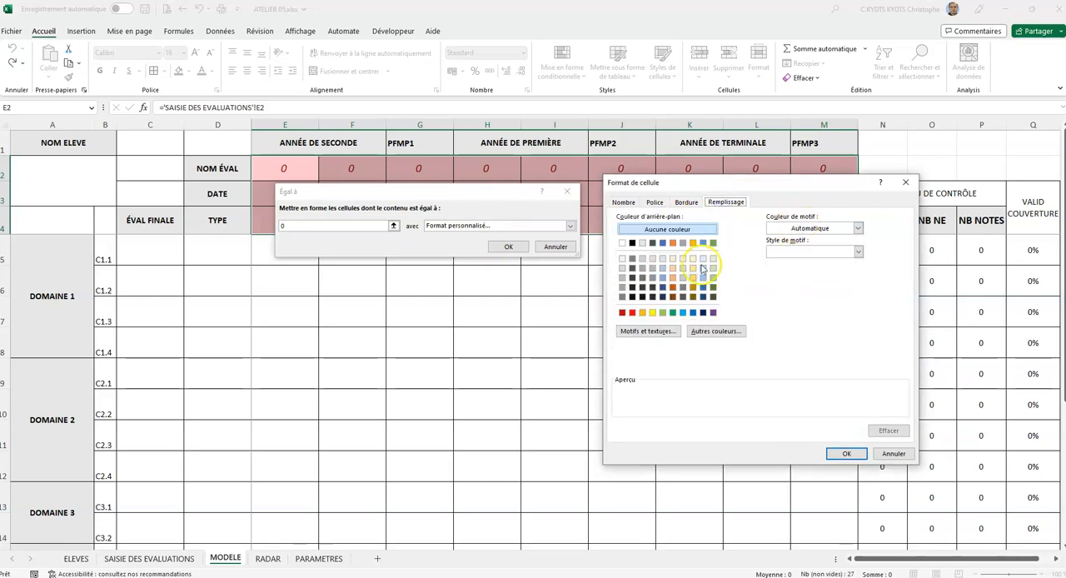
pyautogui.click(673, 242)
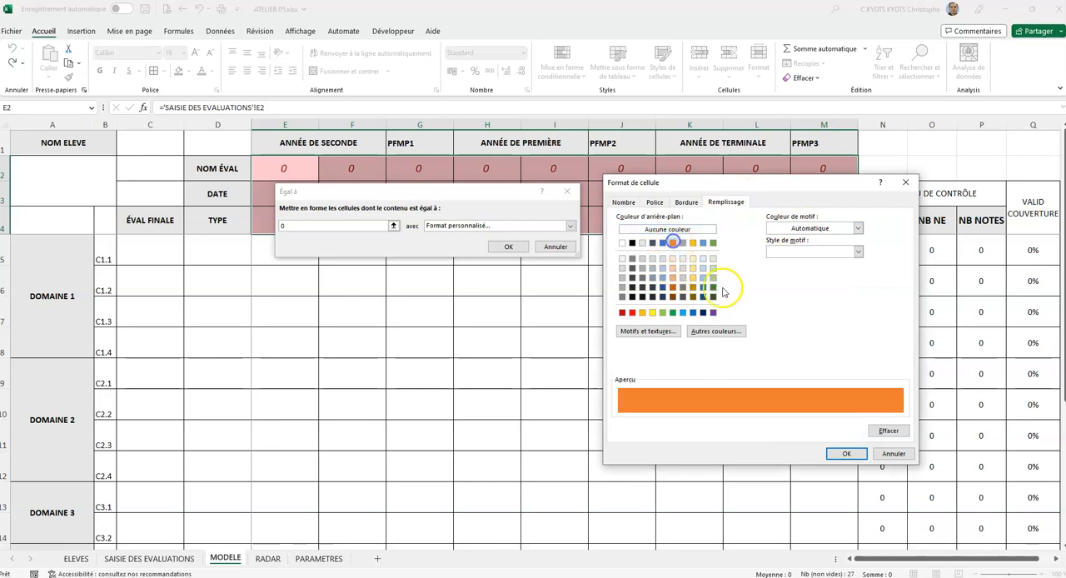
pyautogui.click(846, 455)
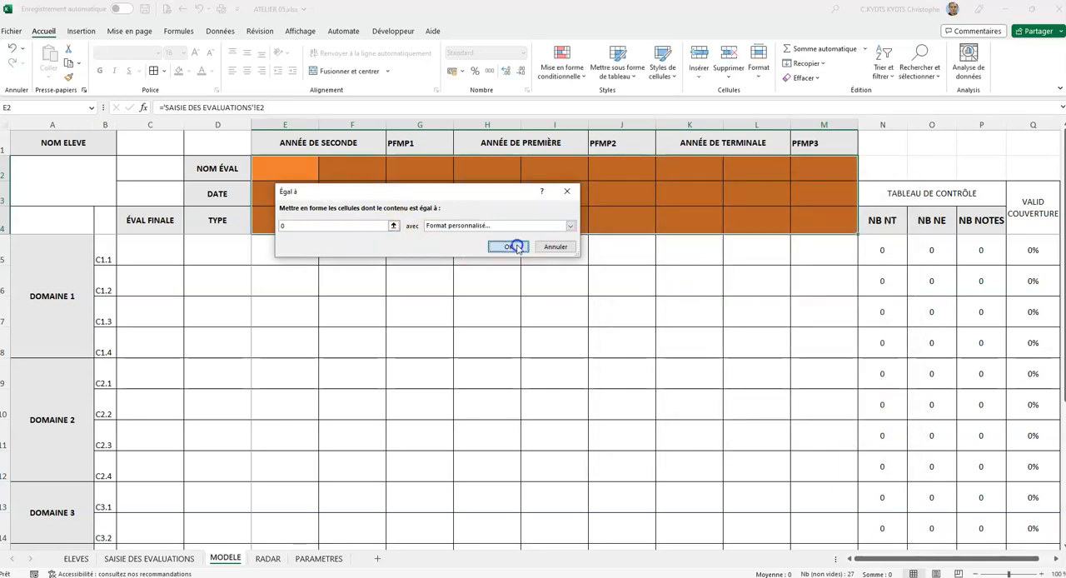
pyautogui.click(559, 250)
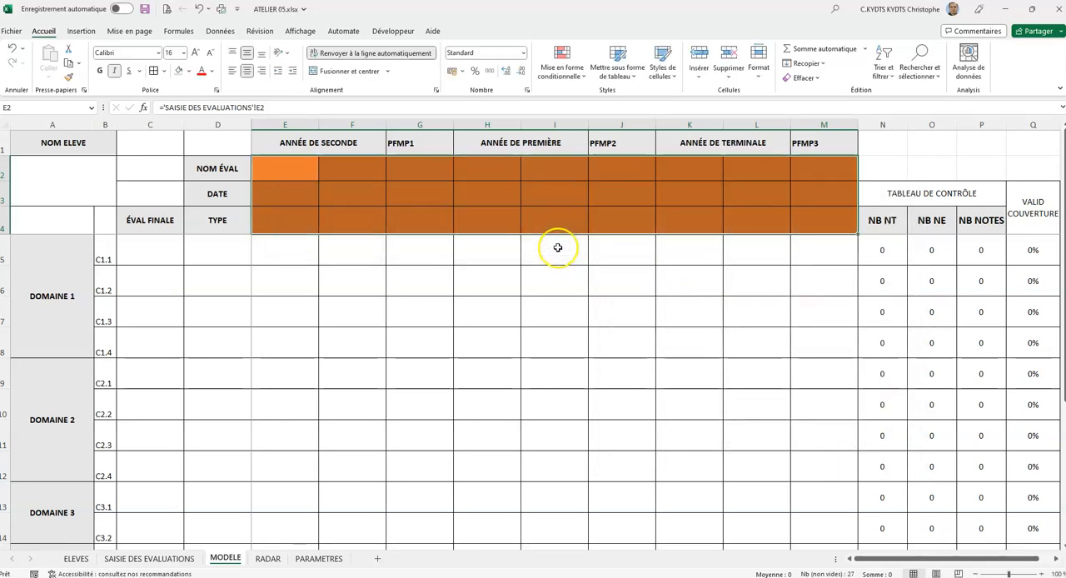
pyautogui.click(423, 173)
pyautogui.click(300, 166)
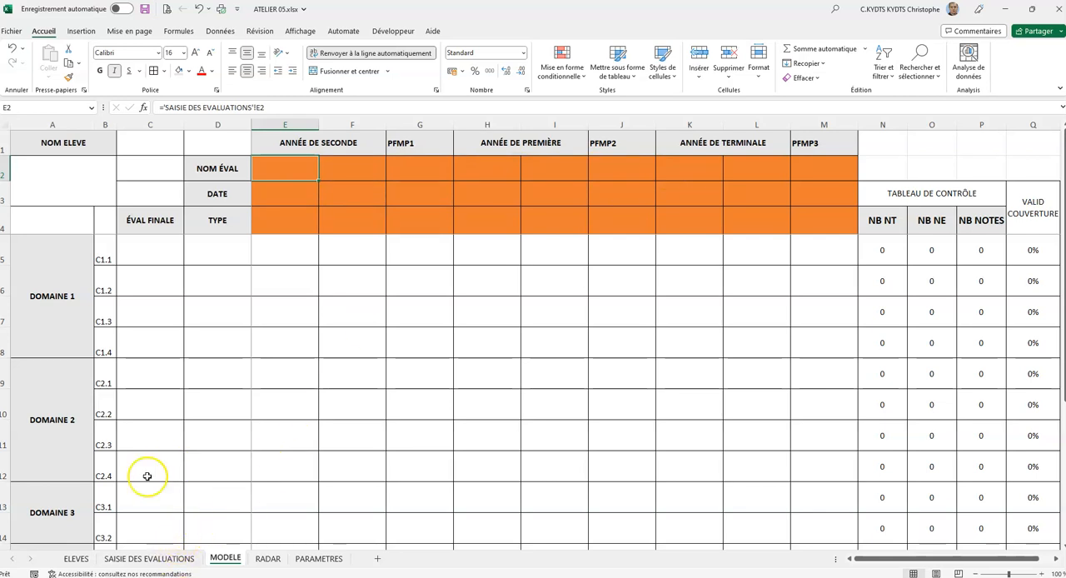
# - Enter test 1, 28/03/2023 and type TP in E2:E4 of SAISIE DES EVALUATIONS, and check the linked cells on MODELE
pyautogui.click(166, 559)
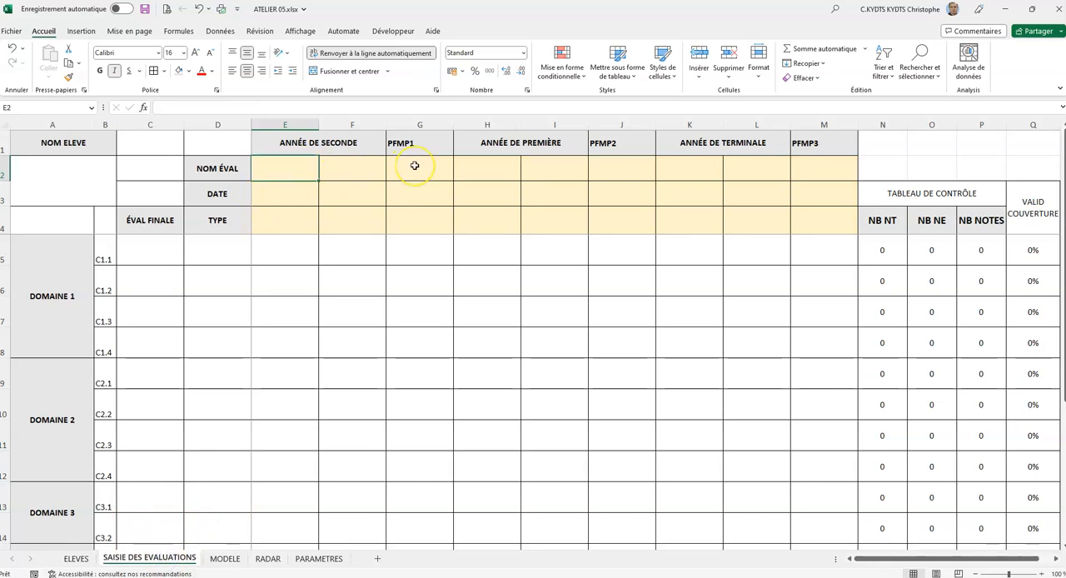
pyautogui.write('test 1')
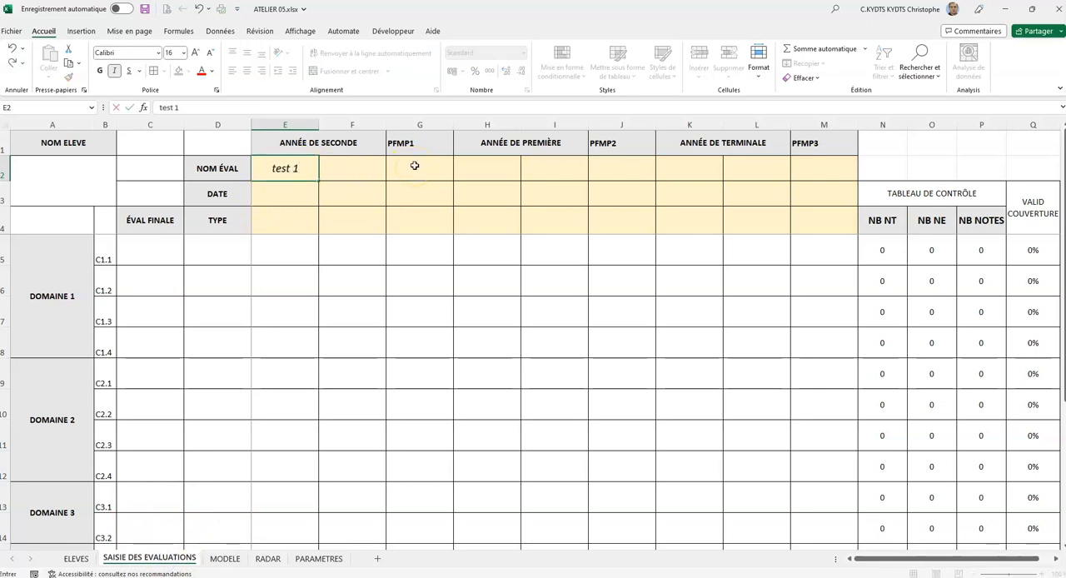
pyautogui.press('Return')
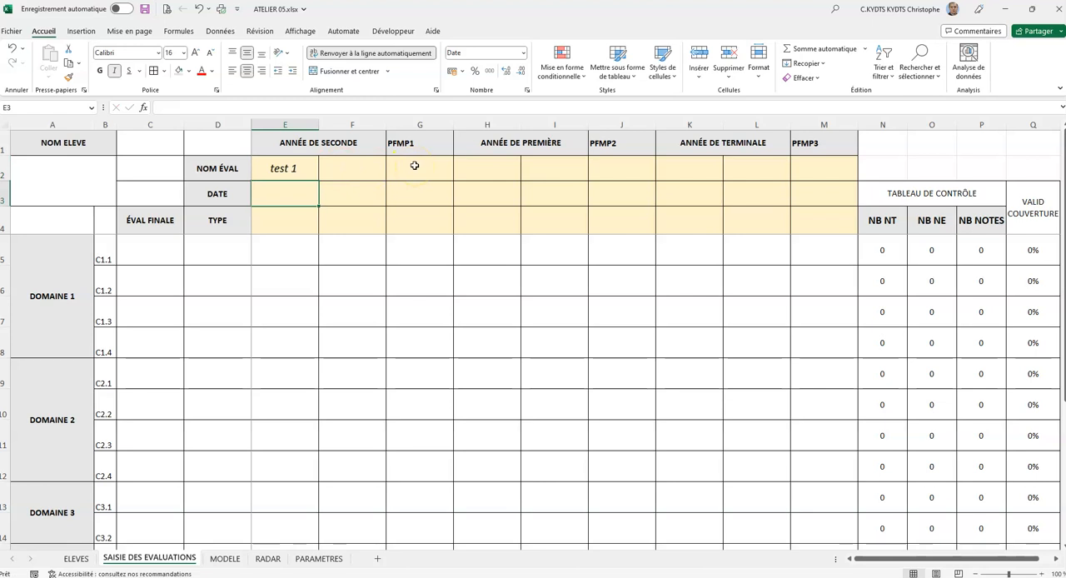
pyautogui.write('28/03')
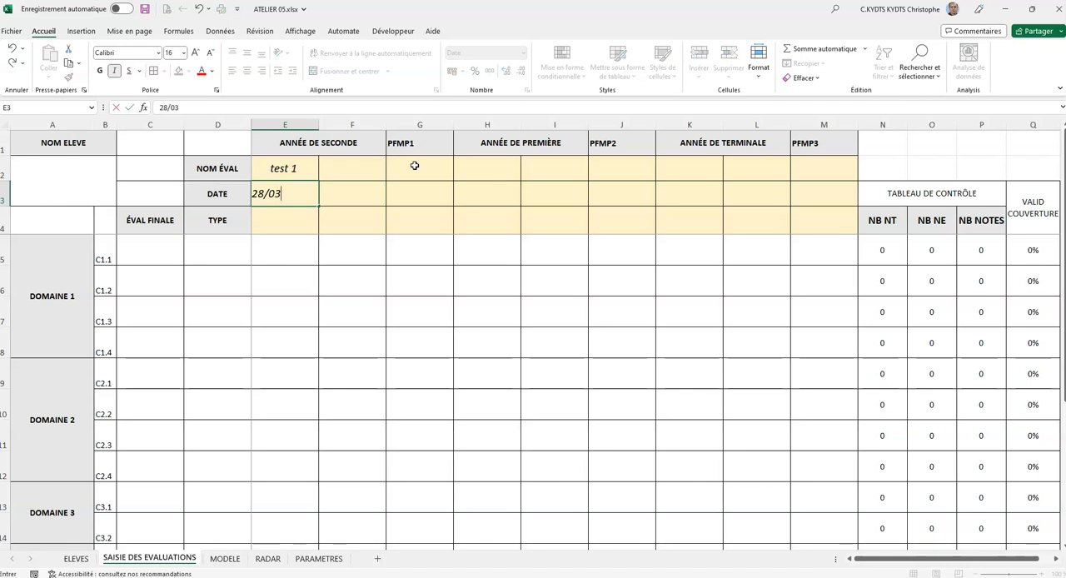
pyautogui.press('Return')
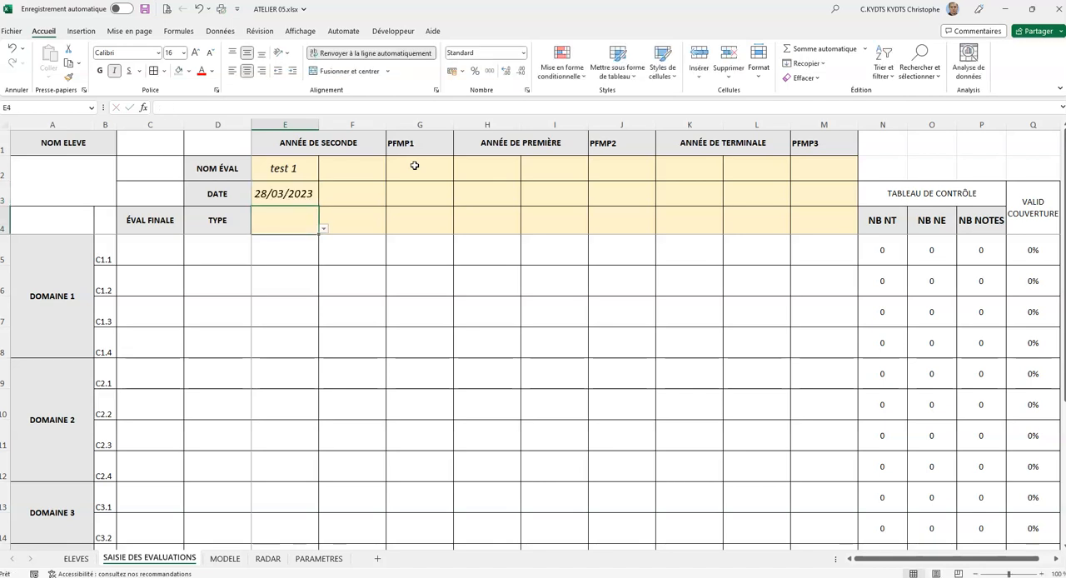
pyautogui.click(323, 228)
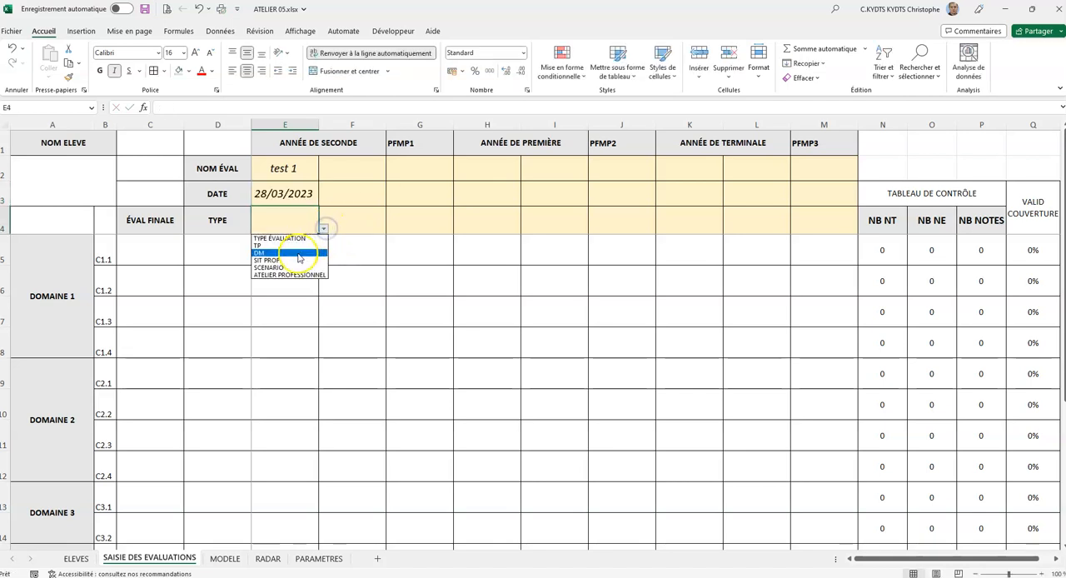
pyautogui.click(296, 247)
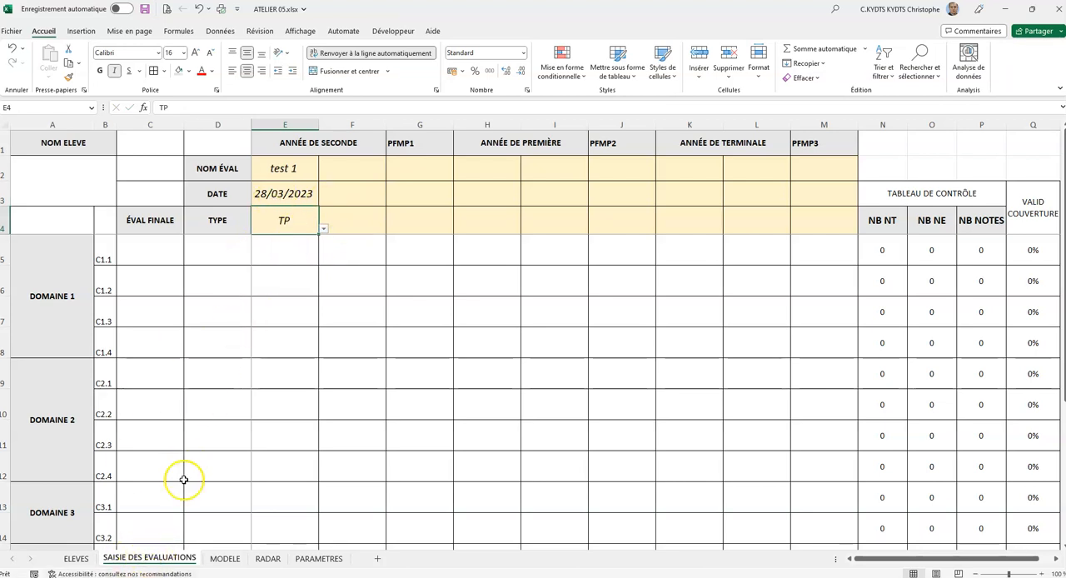
pyautogui.click(225, 558)
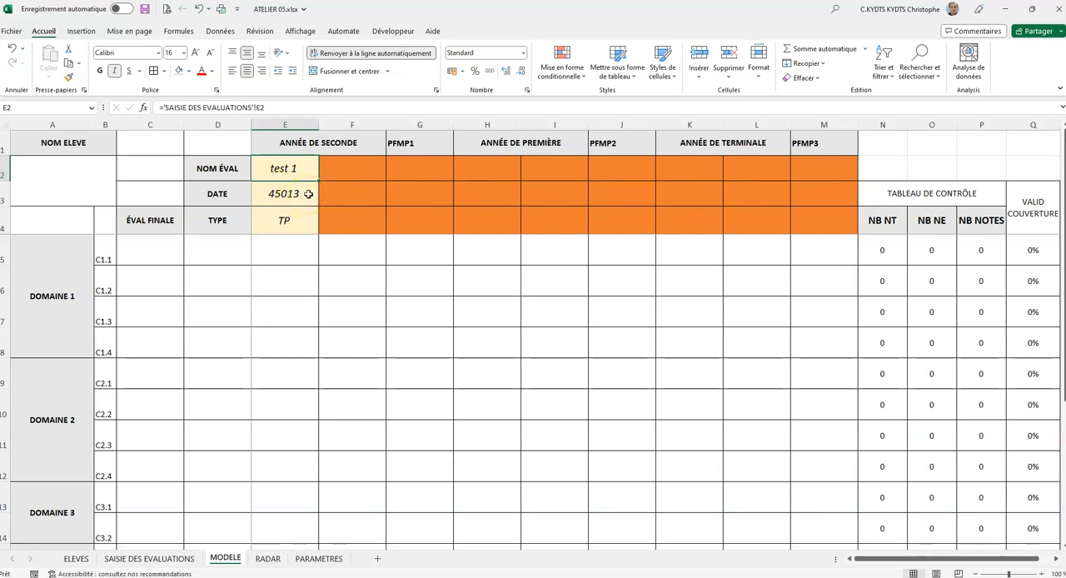
pyautogui.click(149, 558)
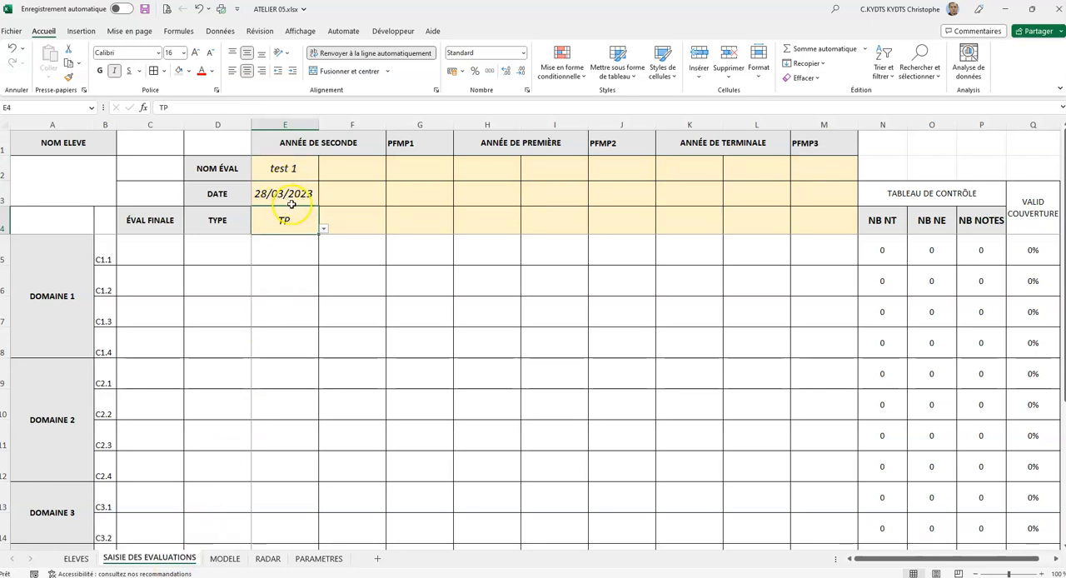
# - Format the linked date cells E3:M3 on the MODELE sheet as short dates
pyautogui.click(225, 558)
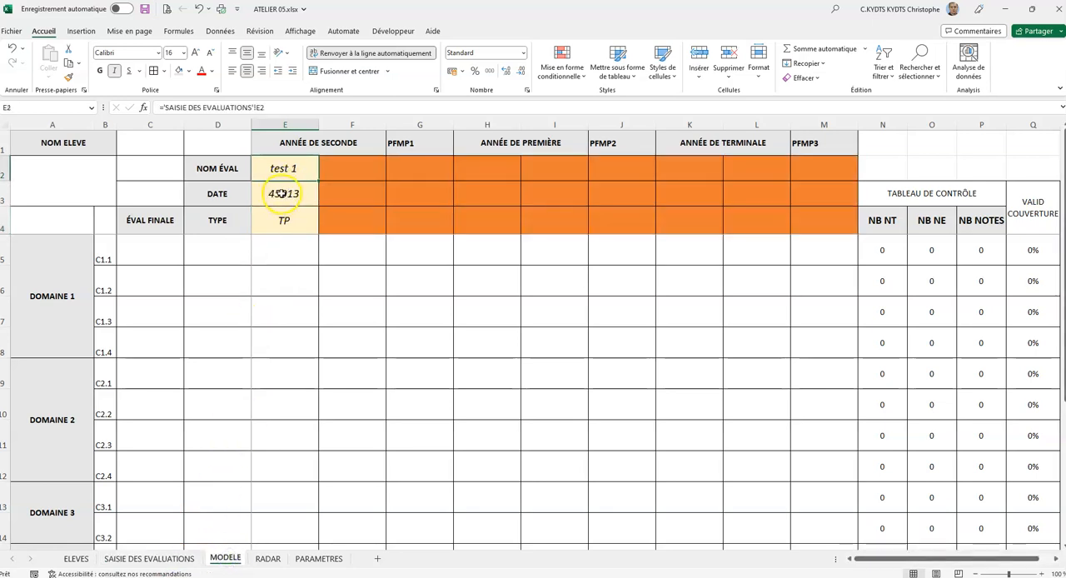
pyautogui.moveTo(260, 195); pyautogui.dragTo(788, 200)
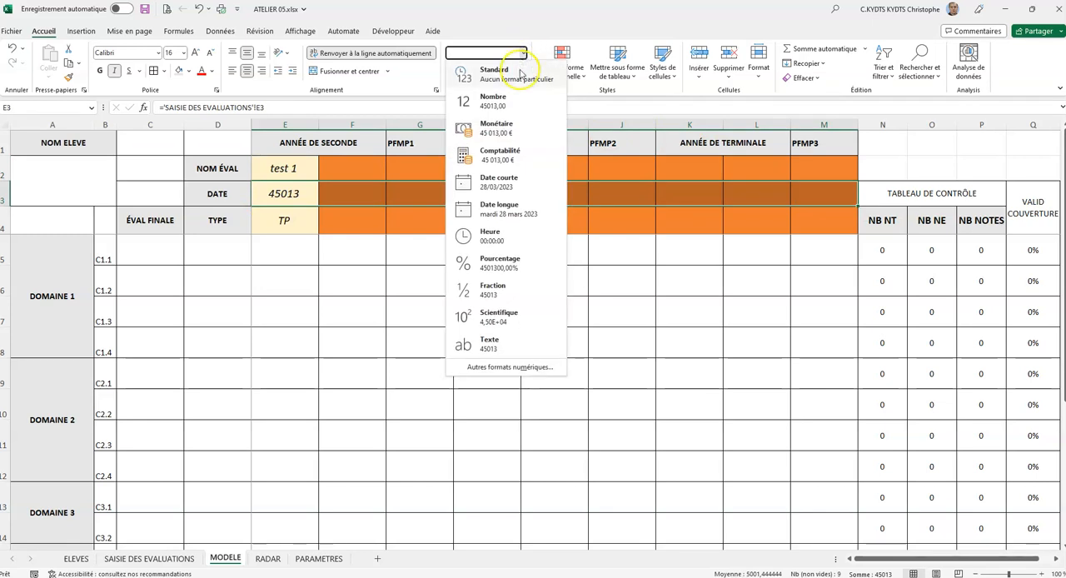
pyautogui.click(498, 182)
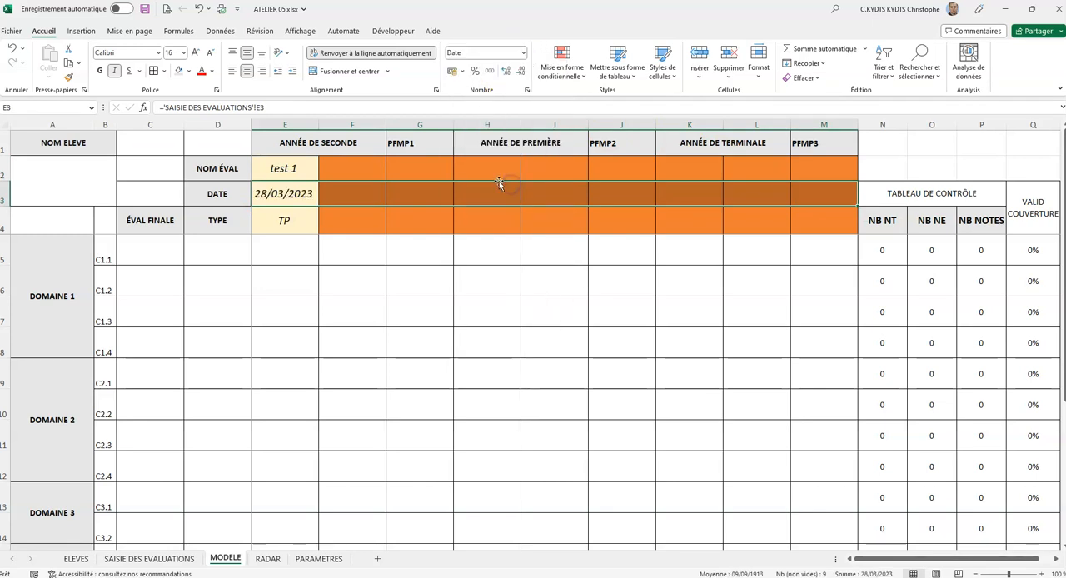
pyautogui.click(374, 194)
pyautogui.moveTo(293, 180)
pyautogui.mouseDown()
pyautogui.moveTo(436, 217)
pyautogui.moveTo(837, 225)
pyautogui.mouseUp()
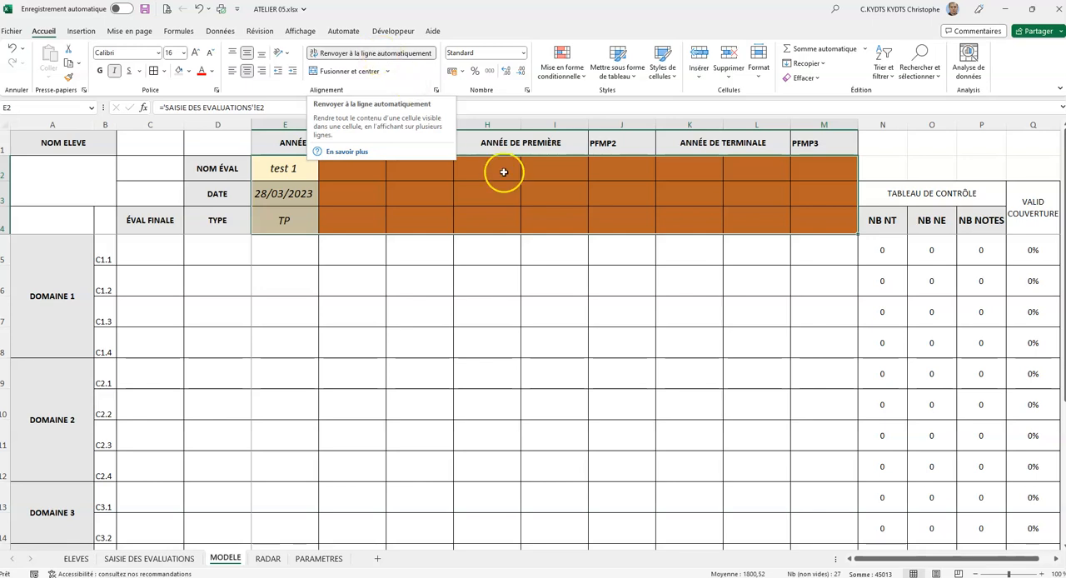
pyautogui.click(506, 220)
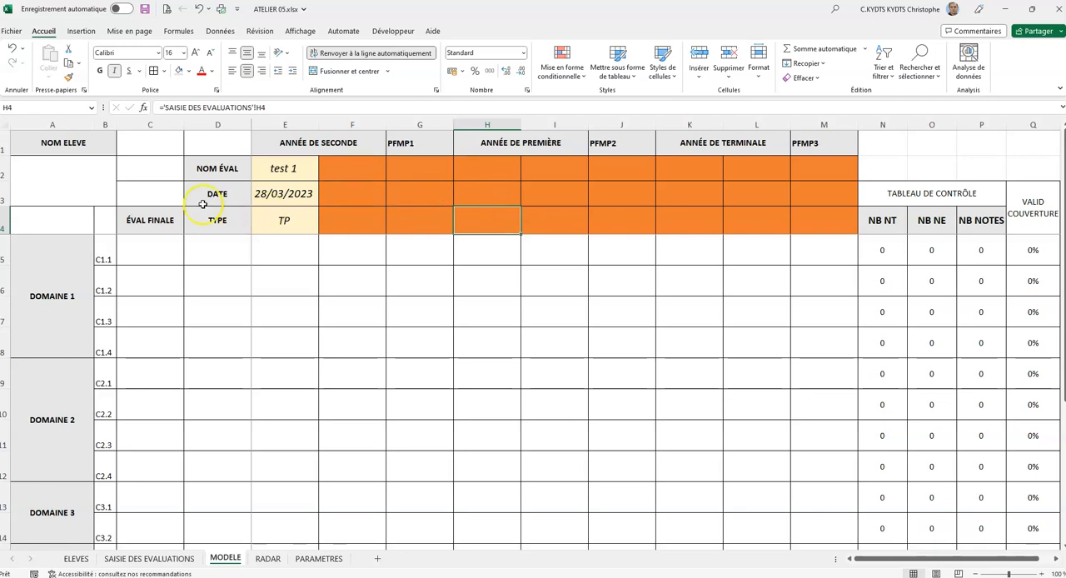
# - Centre the period headers in E1:M1, including PFMP1 to PFMP3, horizontally and vertically
pyautogui.moveTo(292, 142); pyautogui.dragTo(803, 145)
pyautogui.click(246, 52)
pyautogui.click(247, 71)
pyautogui.click(247, 71)
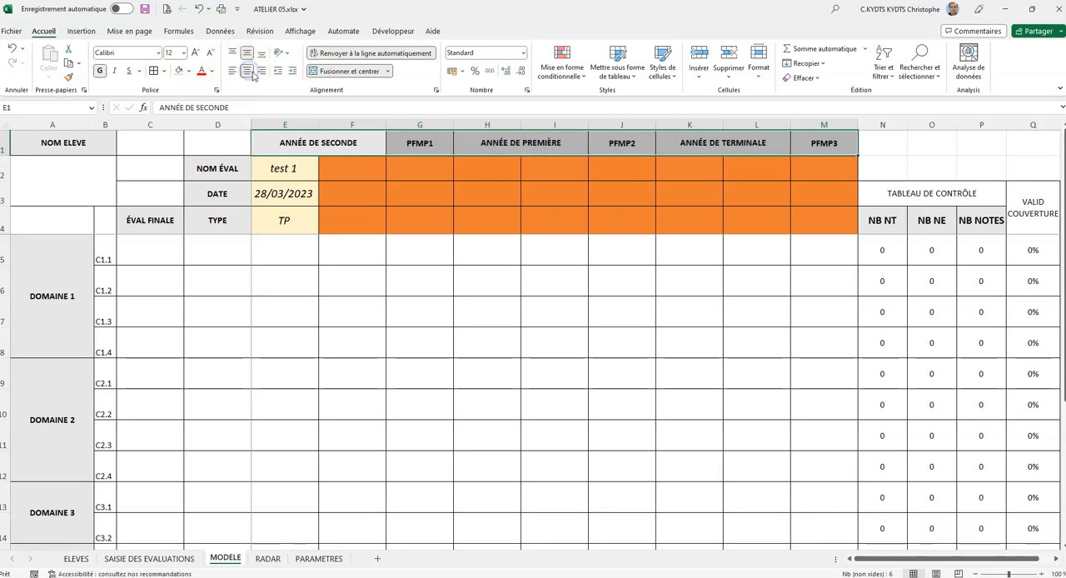
# - Make the TABLEAU DE CONTRÔLE and VALID COUVERTURE headers bold with a light grey fill
pyautogui.click(926, 198)
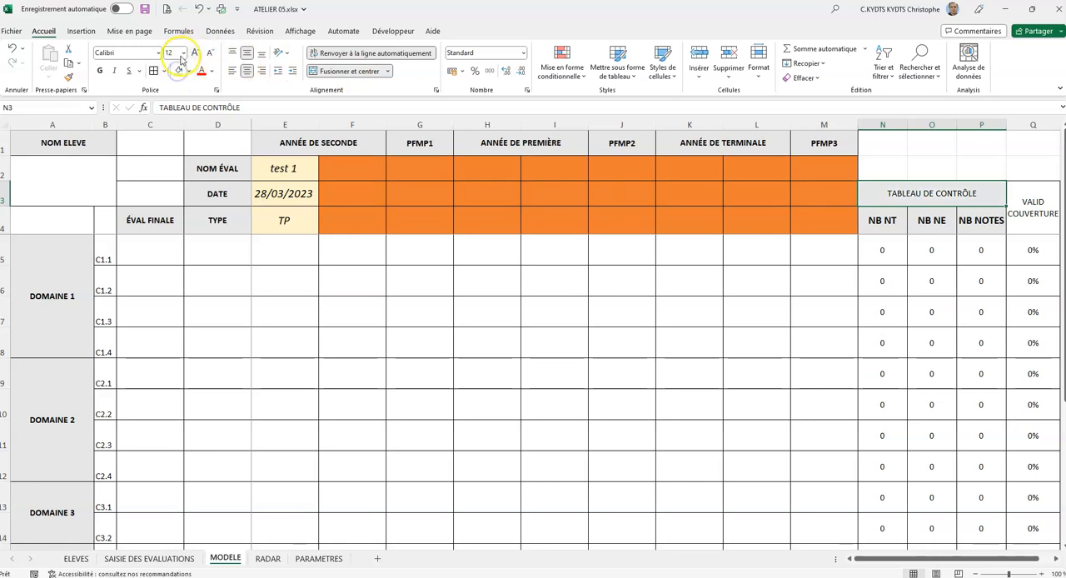
pyautogui.click(100, 71)
pyautogui.click(1030, 204)
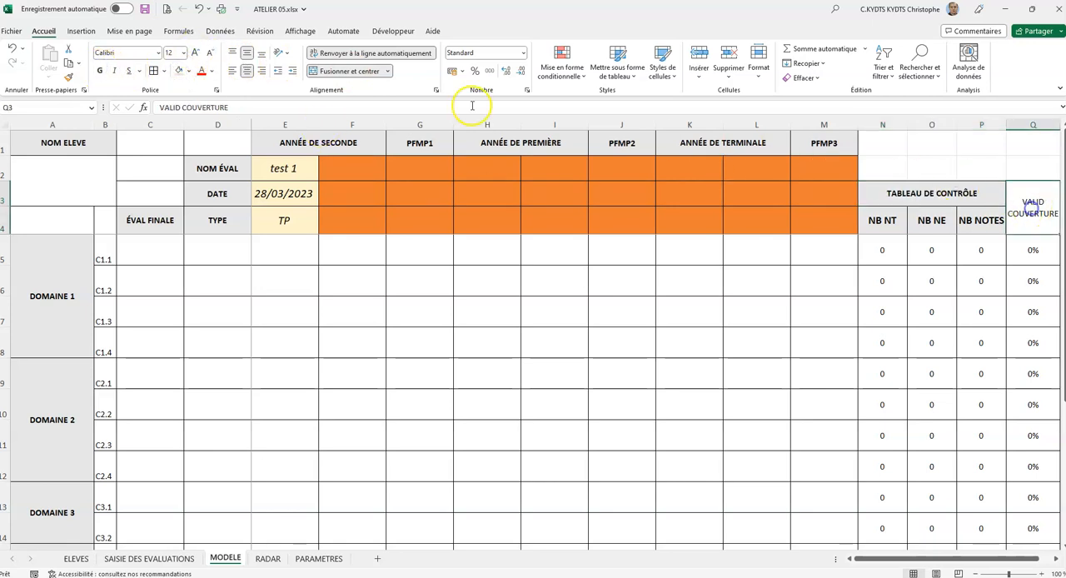
pyautogui.click(100, 70)
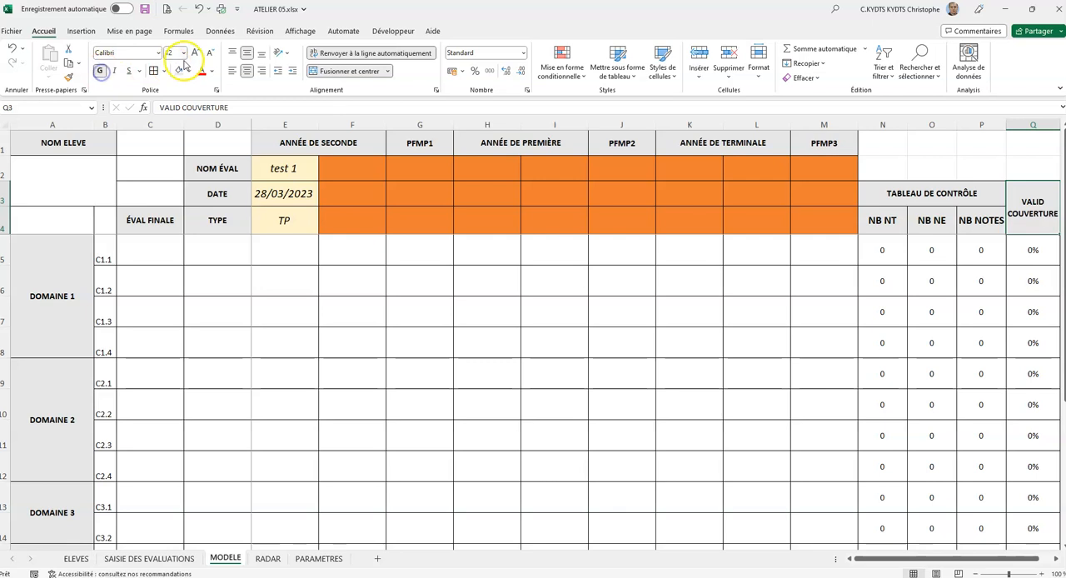
# - Rotate the DOMAINE 1 to DOMAINE 4 labels upward and narrow column A to fit them
pyautogui.click(64, 257)
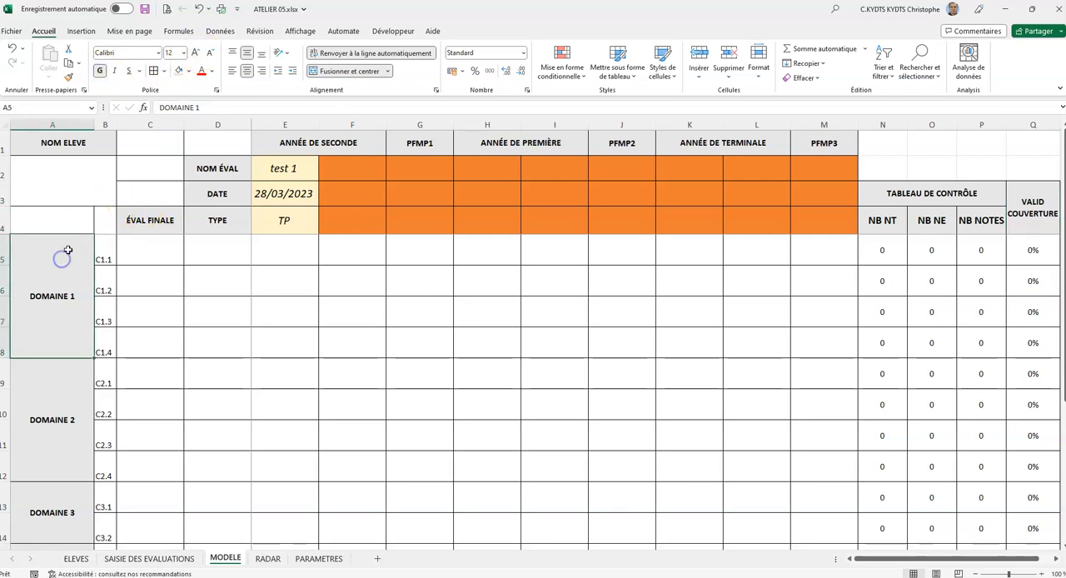
pyautogui.scroll(-2, 71, 249)
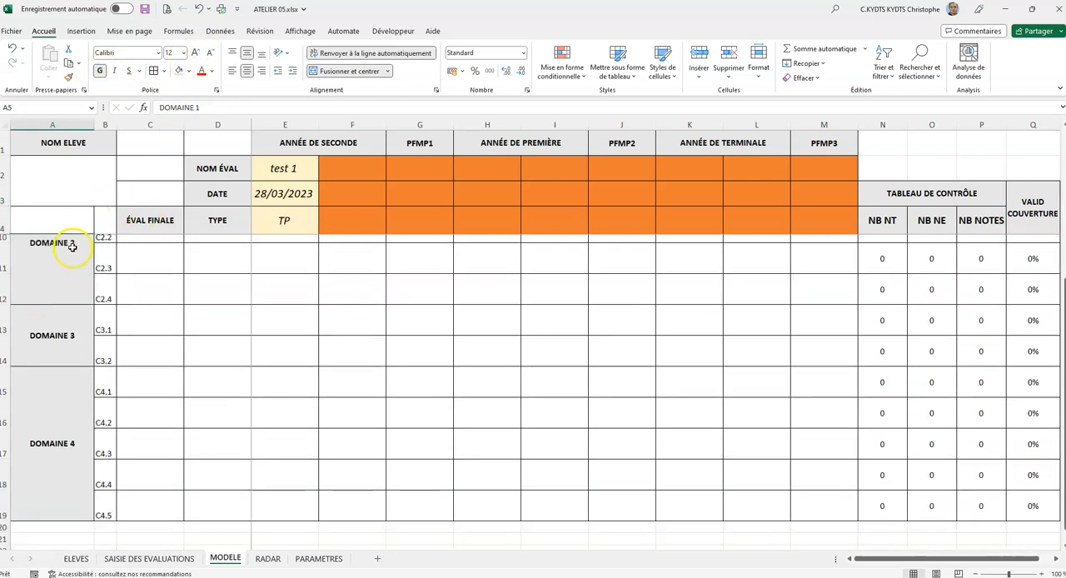
pyautogui.scroll(2, 76, 285)
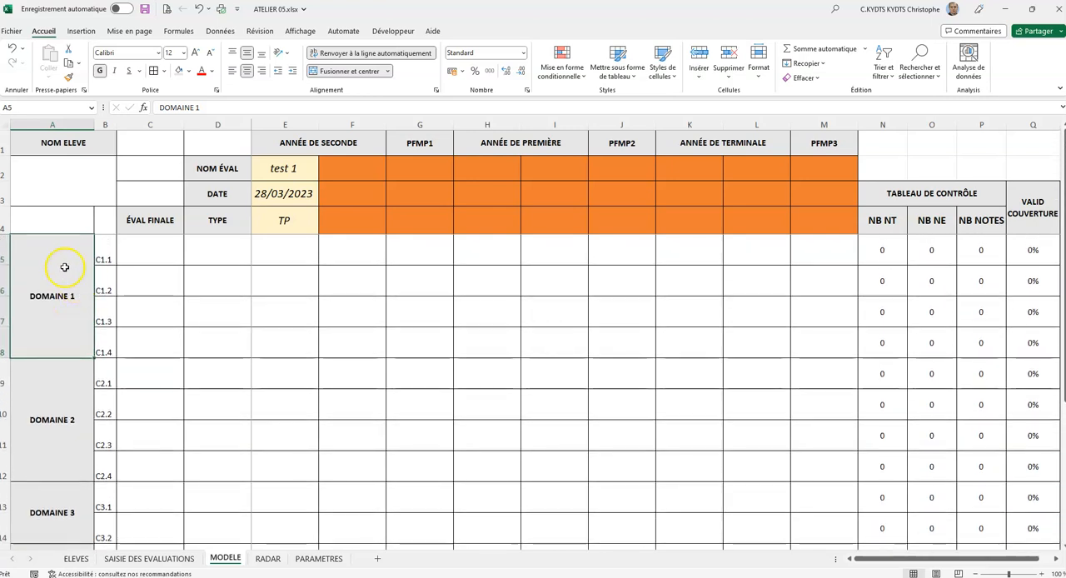
pyautogui.moveTo(44, 296); pyautogui.dragTo(52, 499)
pyautogui.scroll(2, 98, 403)
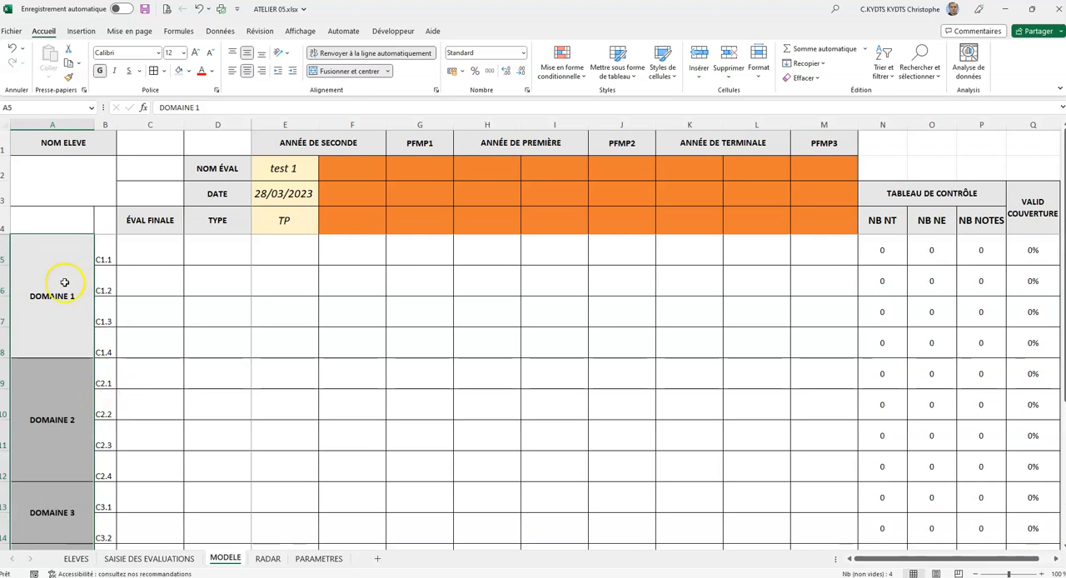
pyautogui.click(283, 52)
pyautogui.click(304, 122)
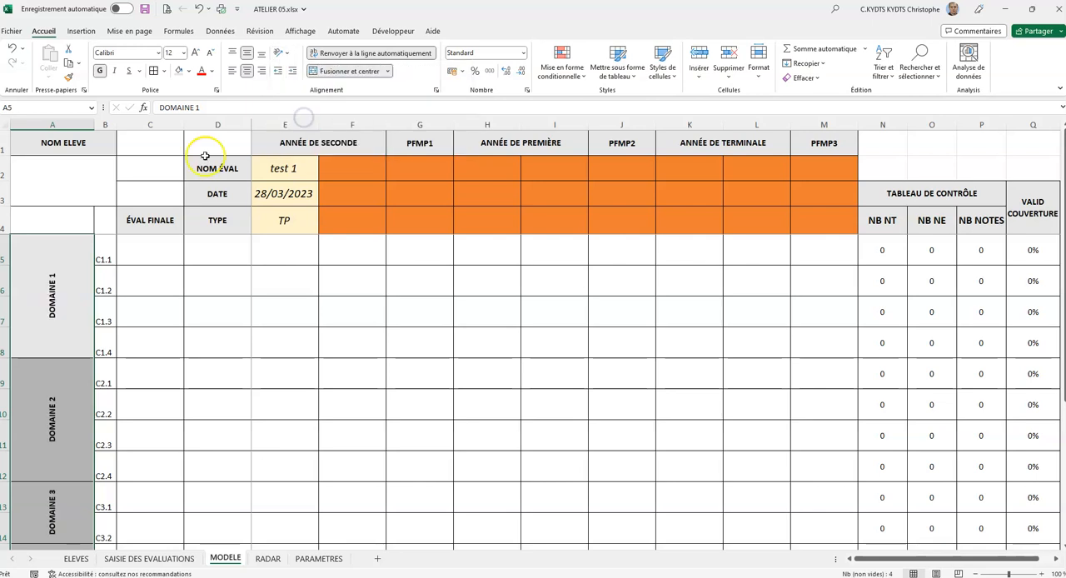
pyautogui.moveTo(95, 124); pyautogui.dragTo(39, 131)
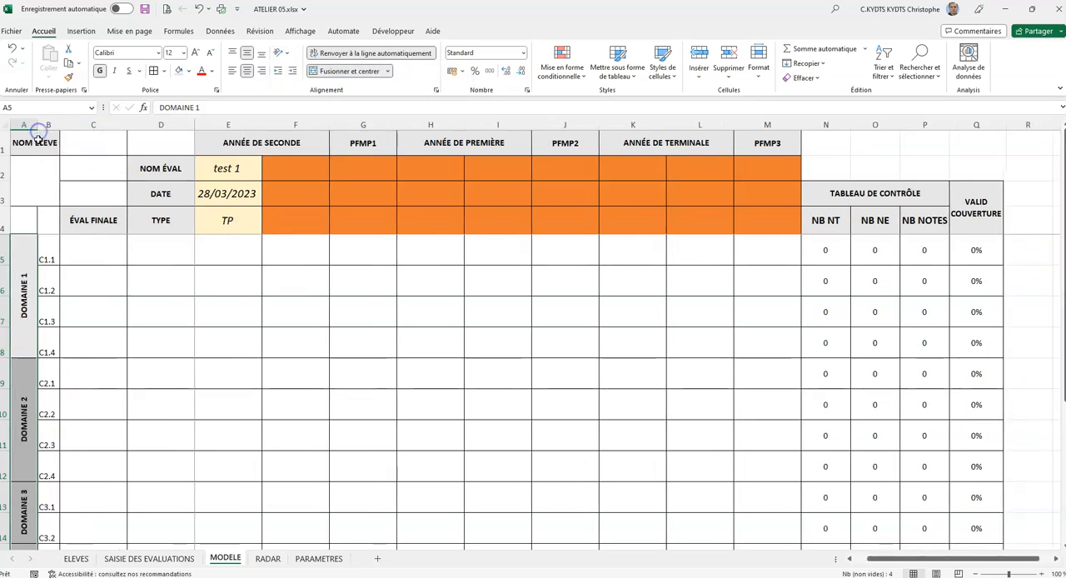
pyautogui.click(86, 286)
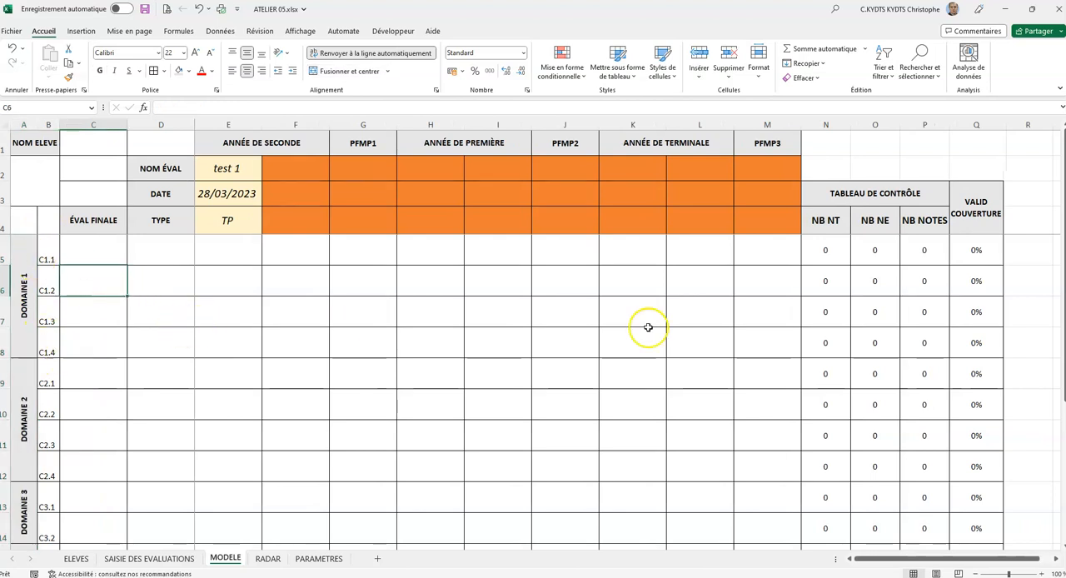
# - Centre the competence codes C1.1 to C4.5 in column B and set them in italics without bold
pyautogui.moveTo(47, 254); pyautogui.dragTo(45, 484)
pyautogui.scroll(1, 151, 316)
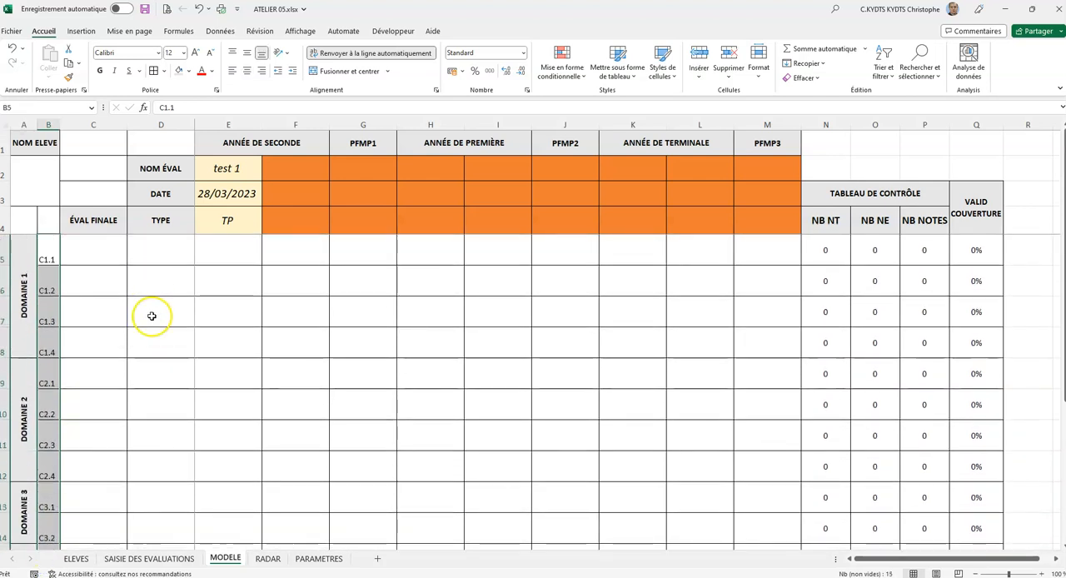
pyautogui.click(247, 71)
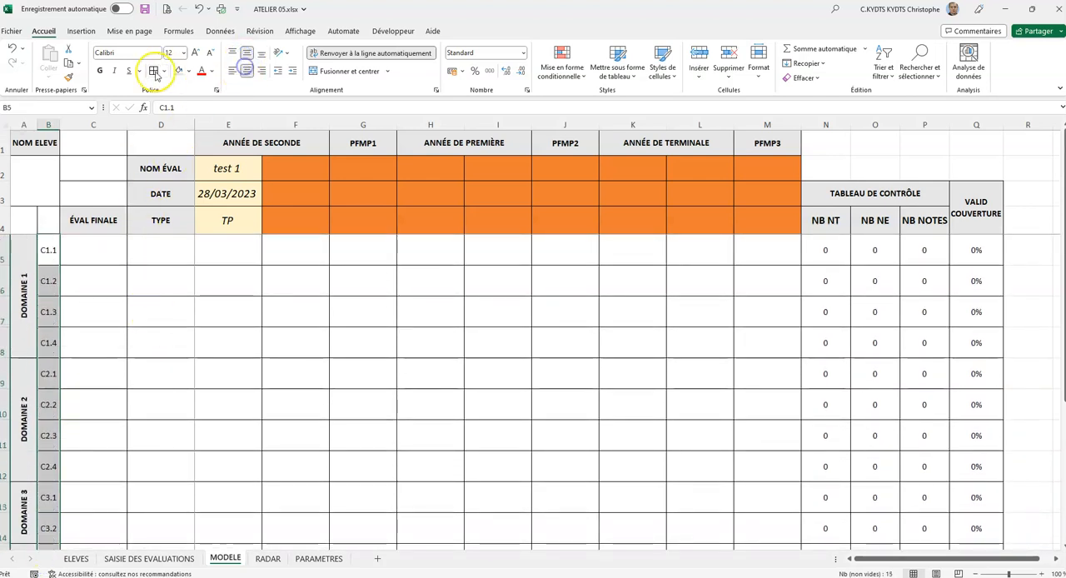
pyautogui.click(100, 71)
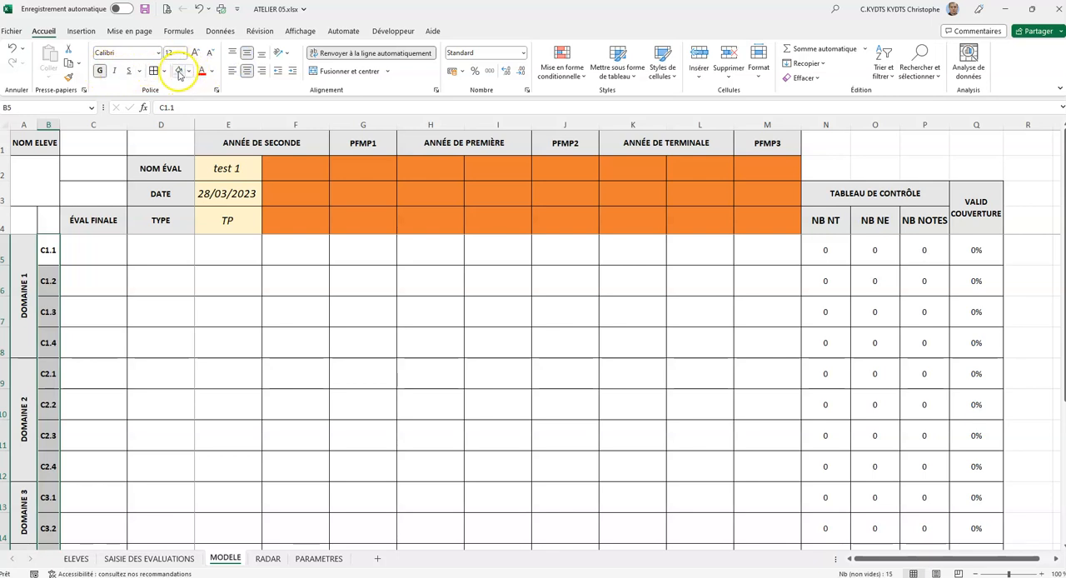
pyautogui.click(114, 70)
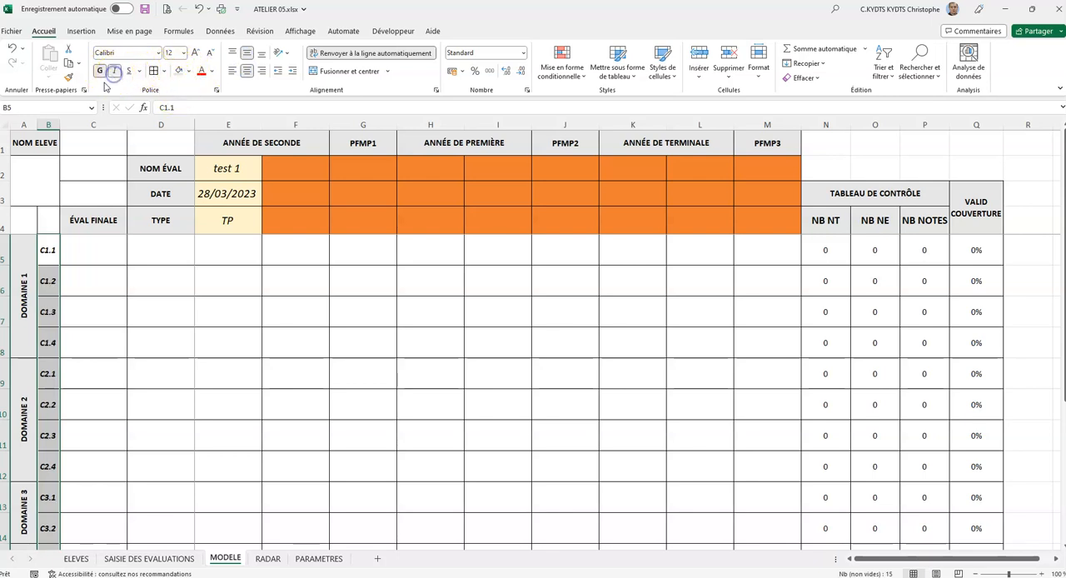
pyautogui.click(100, 70)
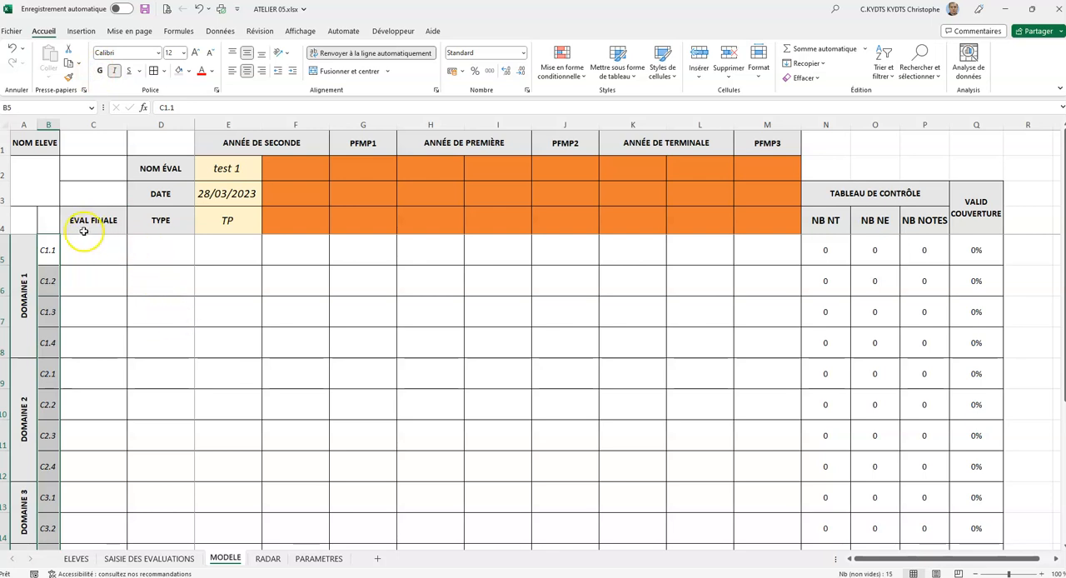
# - Unmerge the NOM ELEVE header in row 1 and the blank cell block A2:C3 beneath it
pyautogui.click(42, 167)
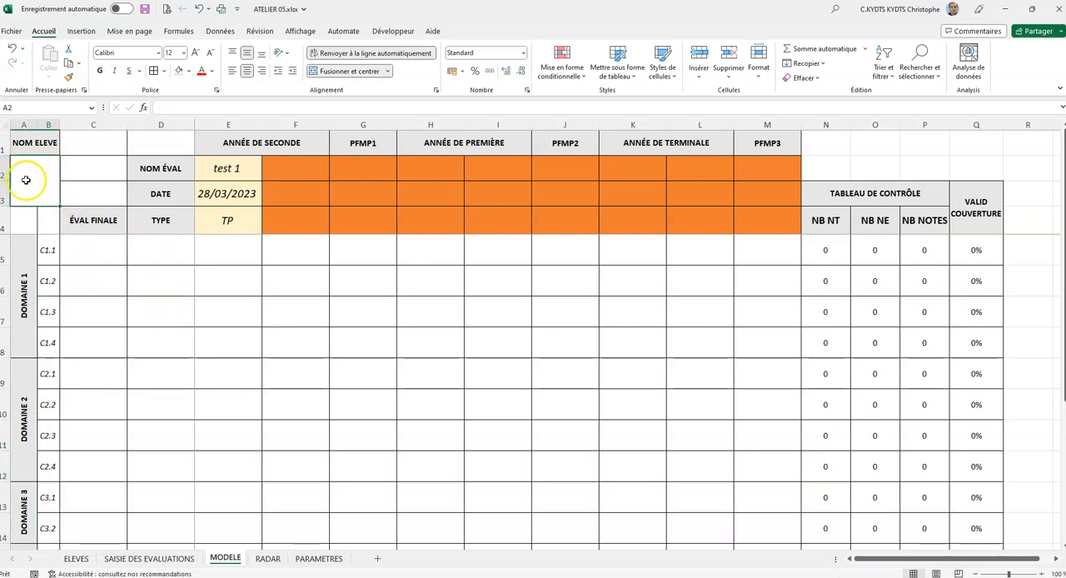
pyautogui.moveTo(39, 171); pyautogui.dragTo(91, 174)
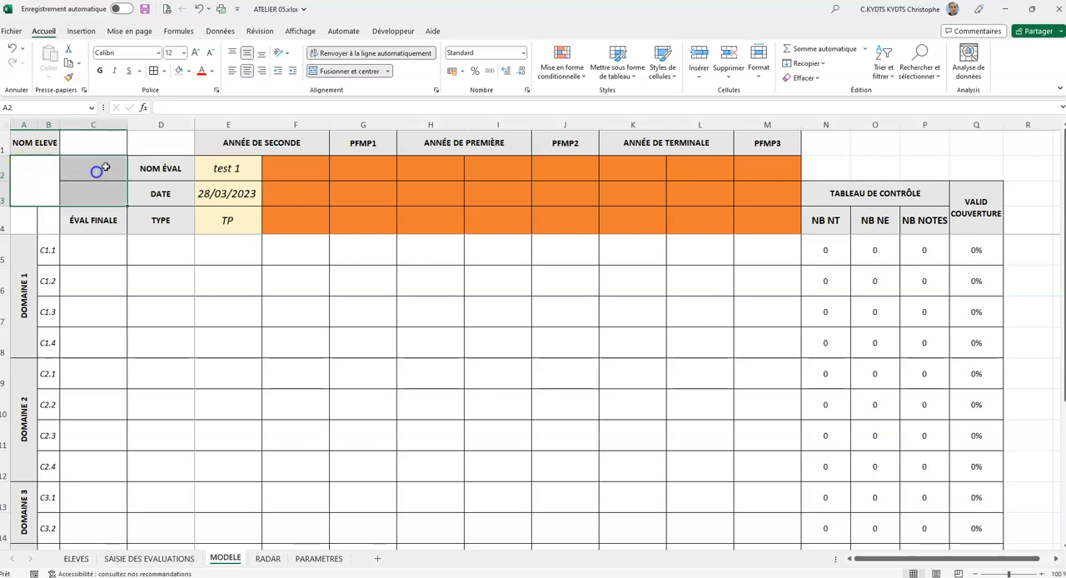
pyautogui.click(365, 74)
pyautogui.moveTo(40, 144); pyautogui.dragTo(85, 142)
pyautogui.click(337, 73)
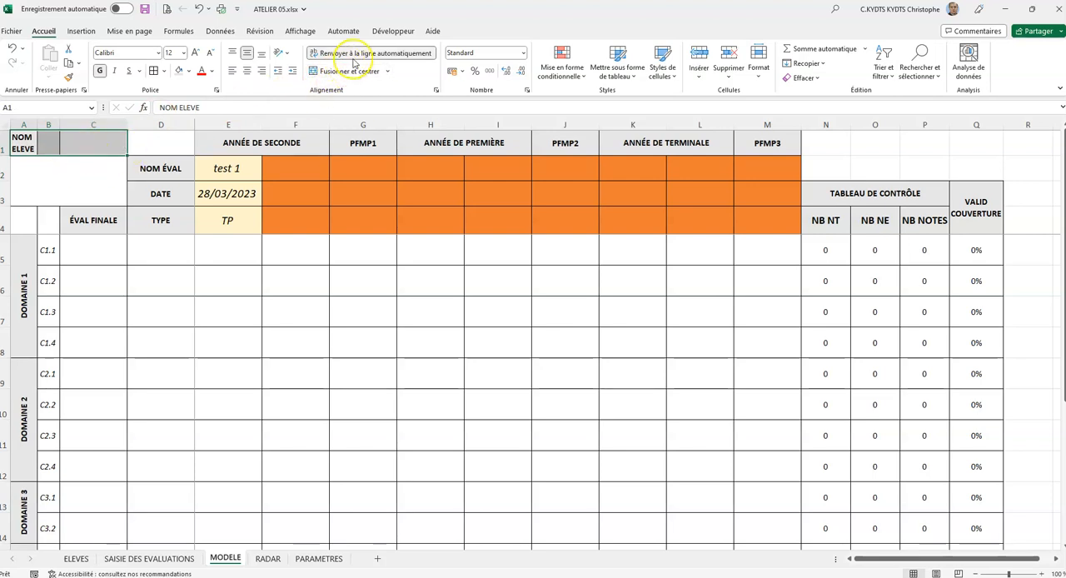
pyautogui.click(25, 139)
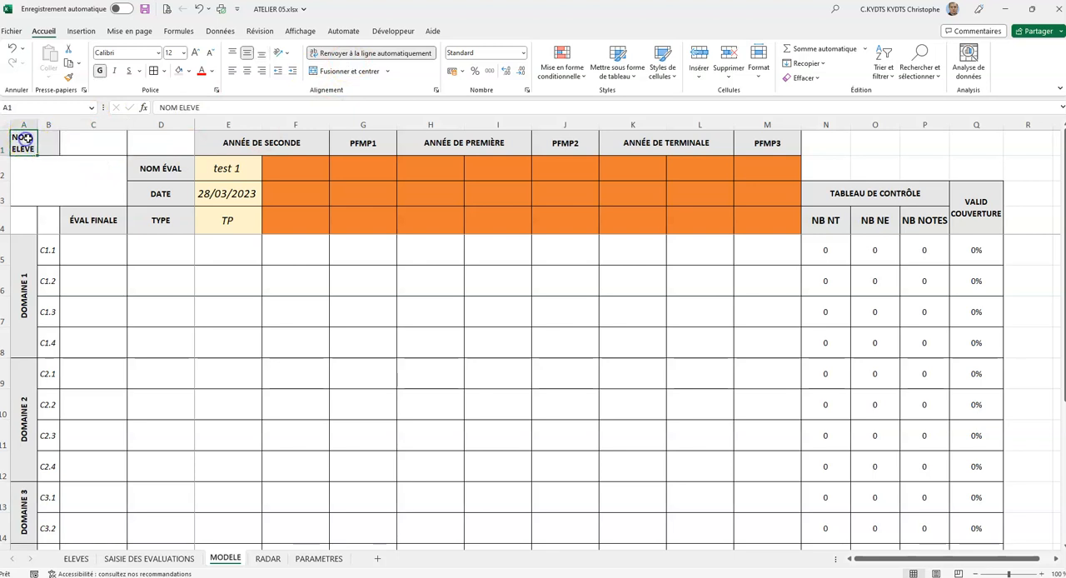
pyautogui.click(35, 178)
pyautogui.click(349, 71)
pyautogui.click(71, 188)
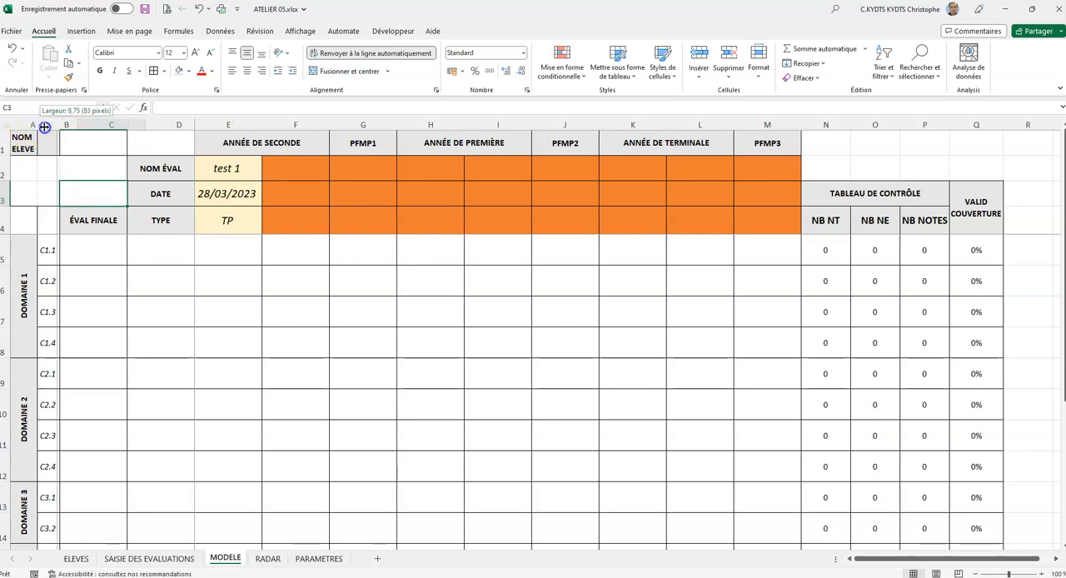
# - Widen column A slightly and widen column B to about the width of column C
pyautogui.moveTo(37, 124); pyautogui.dragTo(60, 124)
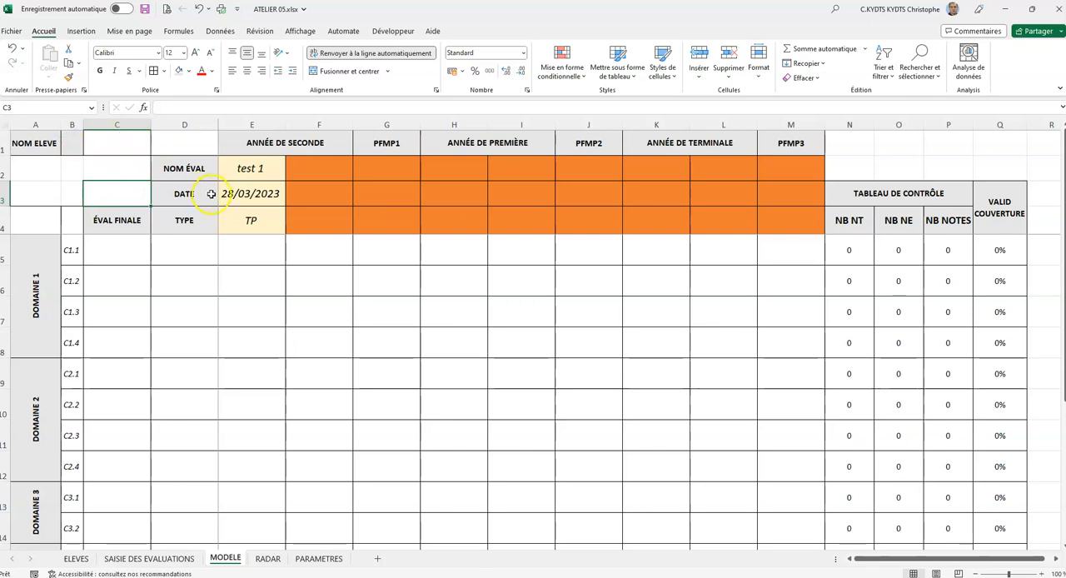
pyautogui.click(92, 166)
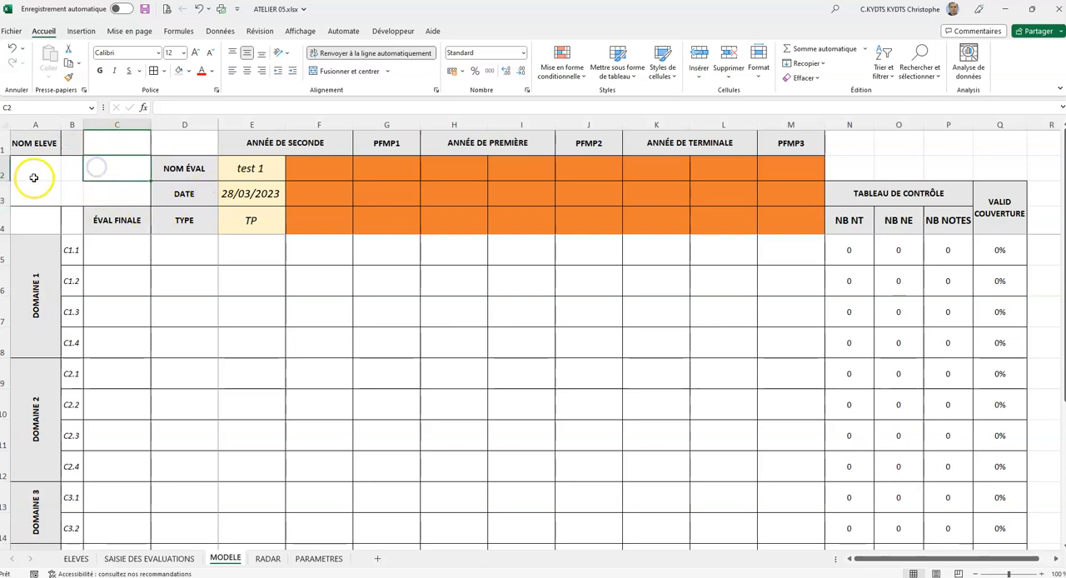
pyautogui.click(40, 143)
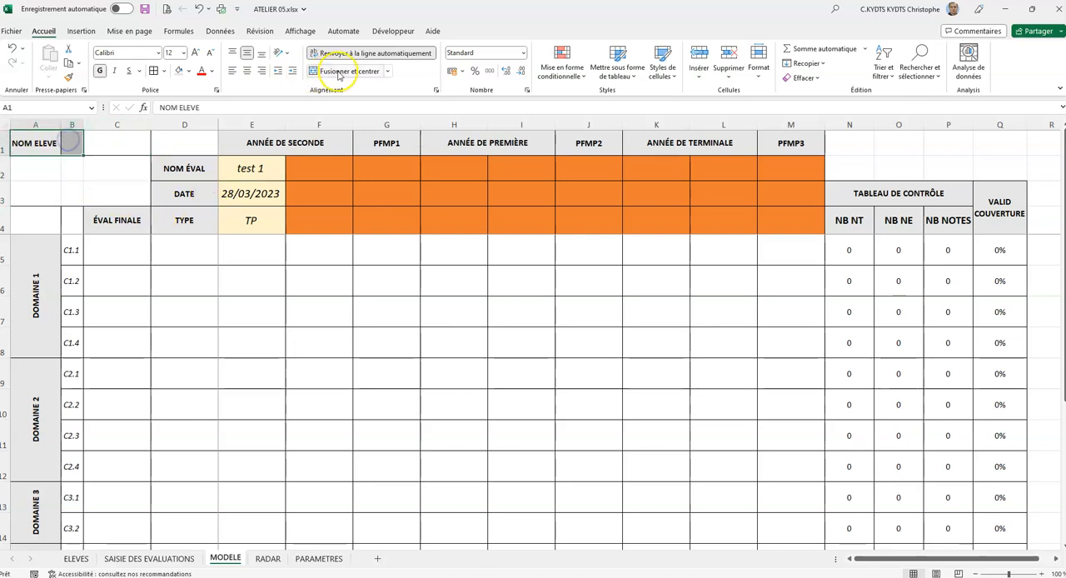
pyautogui.moveTo(80, 125); pyautogui.dragTo(106, 125)
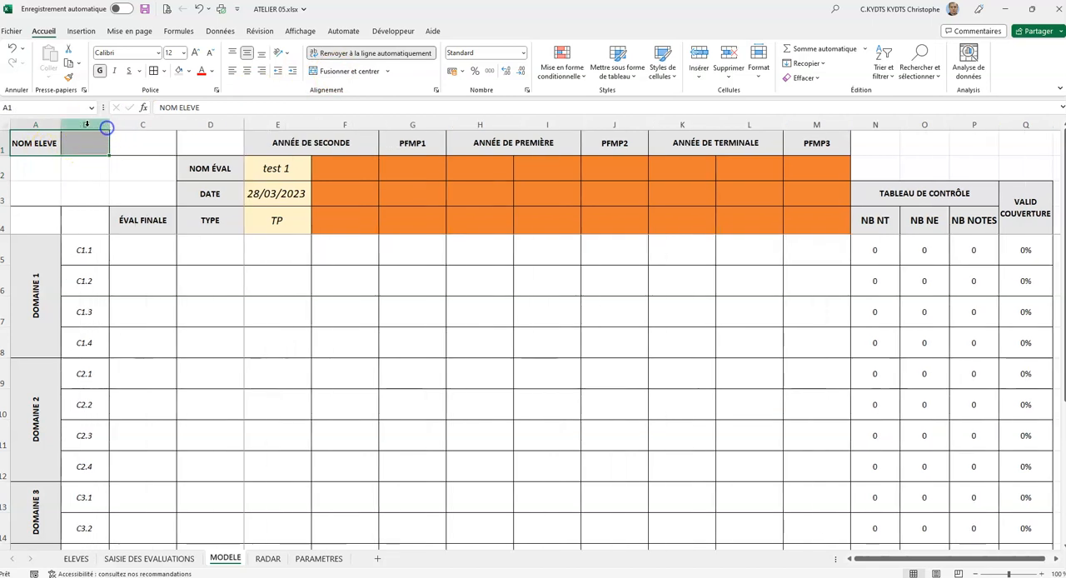
pyautogui.click(31, 170)
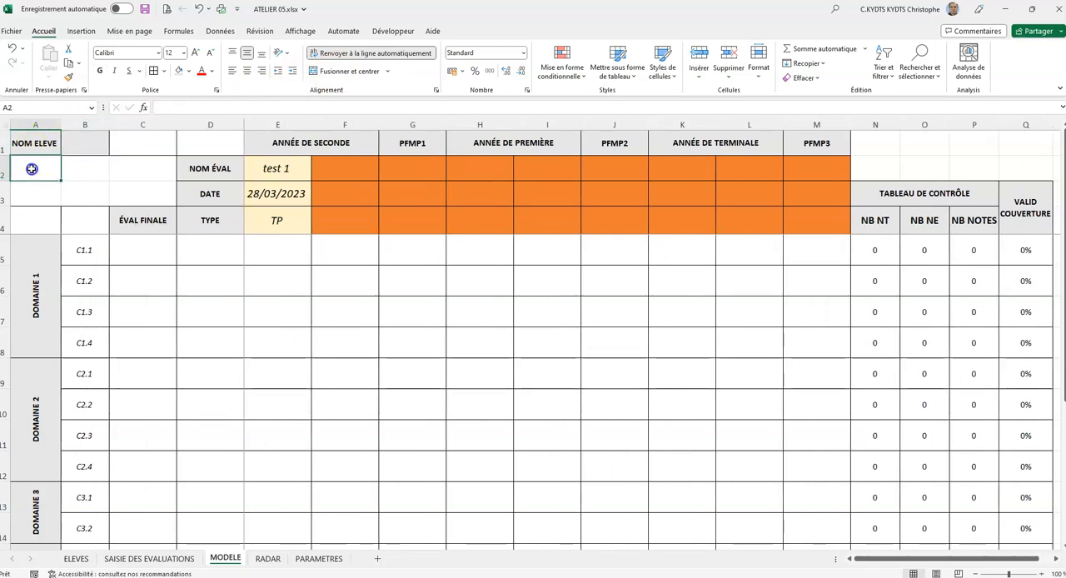
pyautogui.moveTo(58, 128); pyautogui.dragTo(119, 128)
pyautogui.click(75, 125)
pyautogui.click(142, 144)
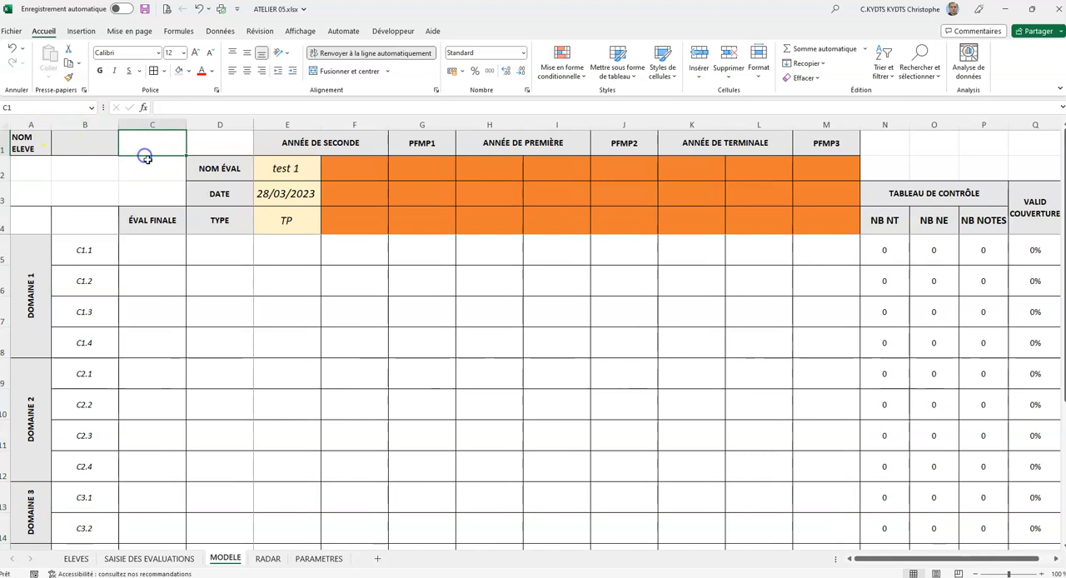
# - Merge and centre the NOM ELEVE header across A1:B1
pyautogui.moveTo(37, 150); pyautogui.dragTo(79, 143)
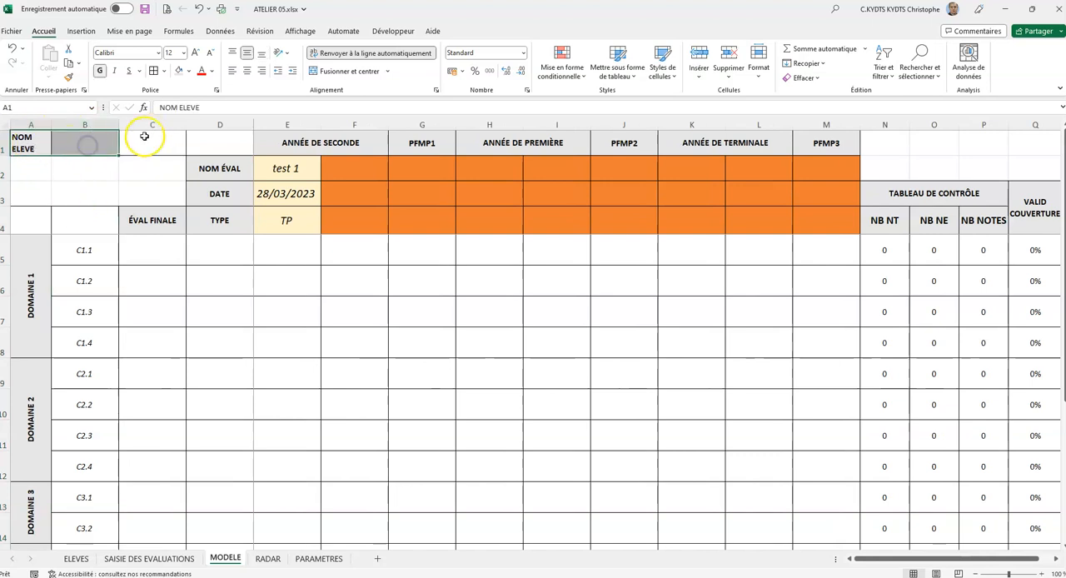
pyautogui.click(358, 71)
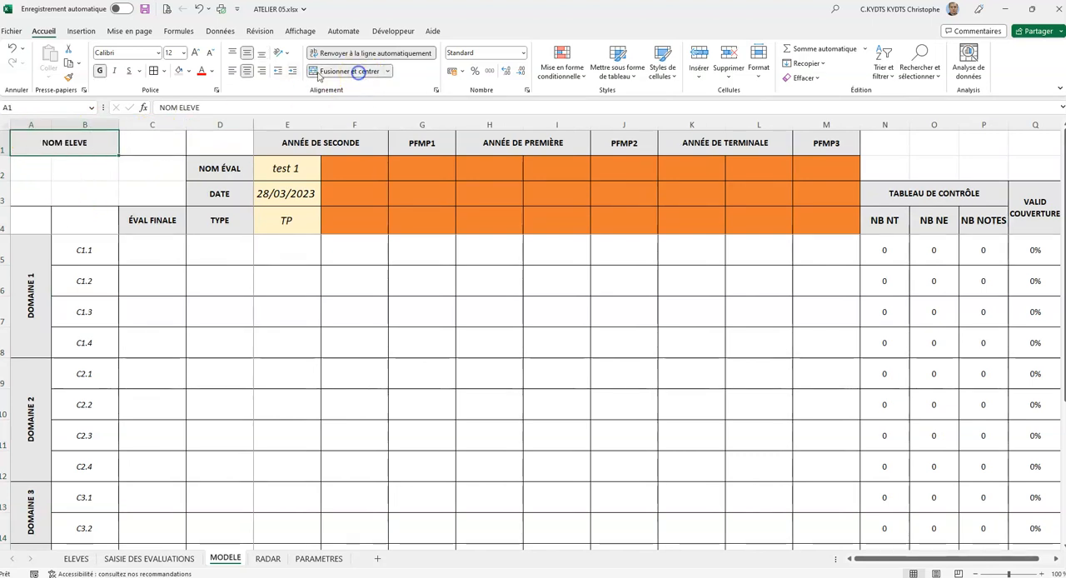
pyautogui.click(114, 171)
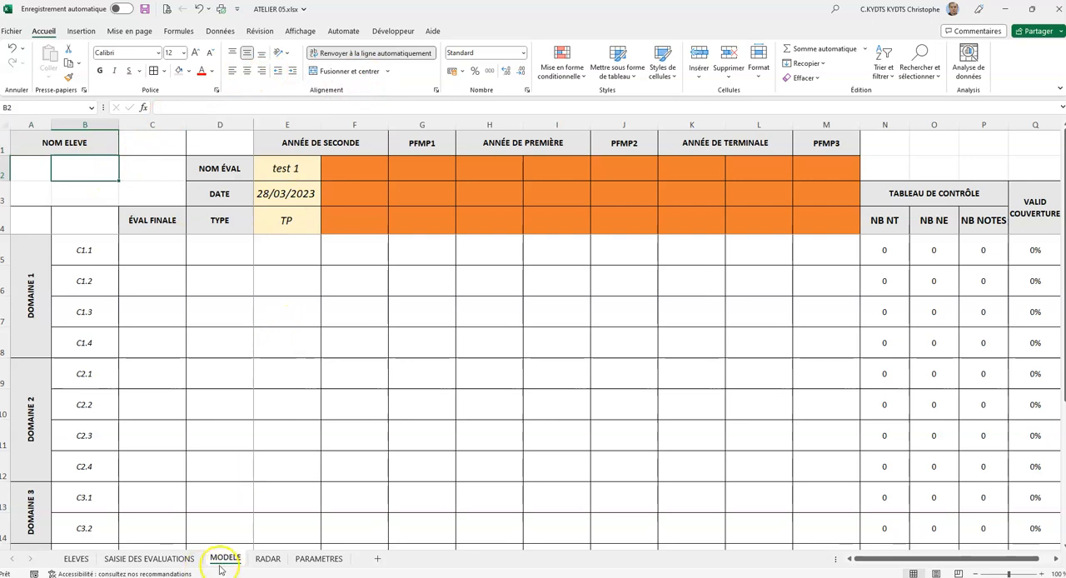